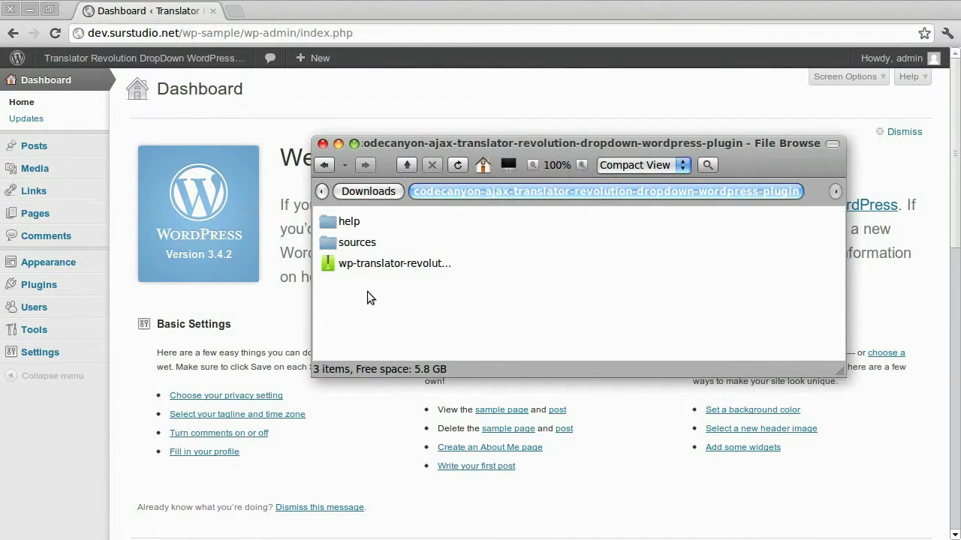
- Upload the plugin package wp-translator-revolution-dropdown.zip from the codecanyon-ajax-translator-revolution-dropdown-wordpress-plugin folder in Downloads and start its installation
click(219, 314)
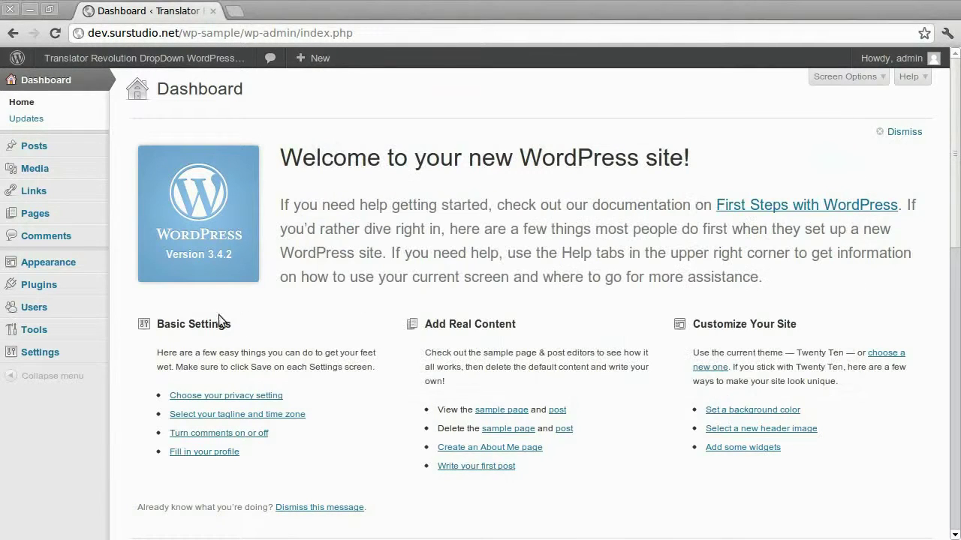
mouse_move(71, 283)
click(150, 302)
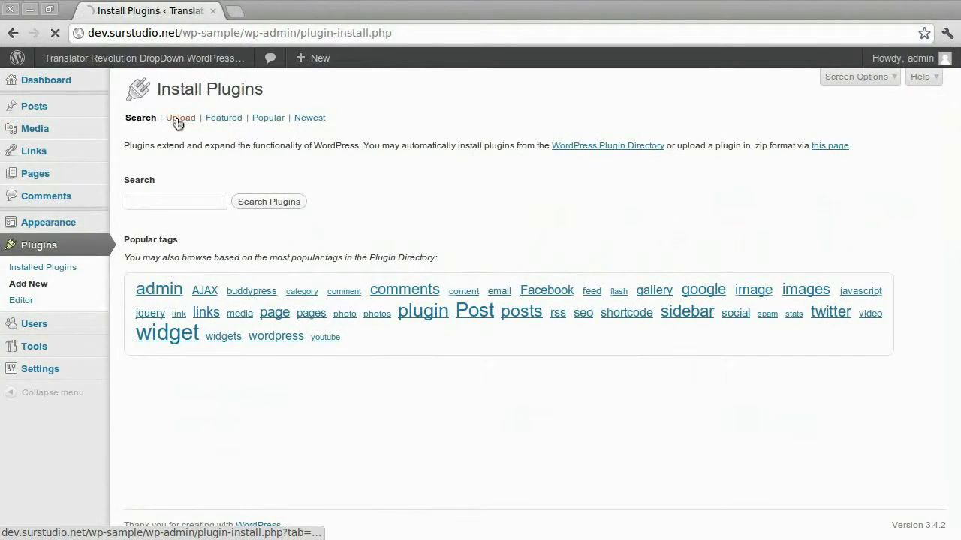
click(180, 119)
click(157, 201)
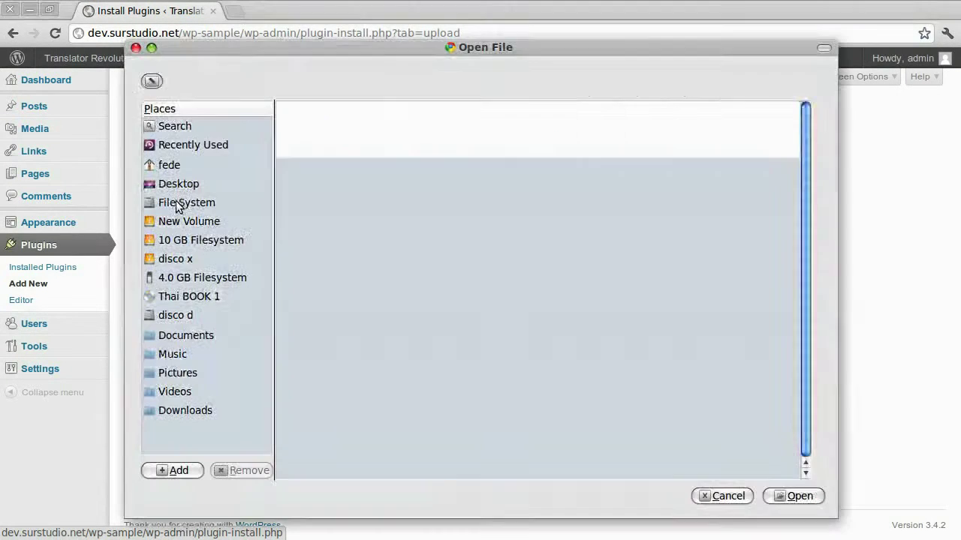
click(357, 166)
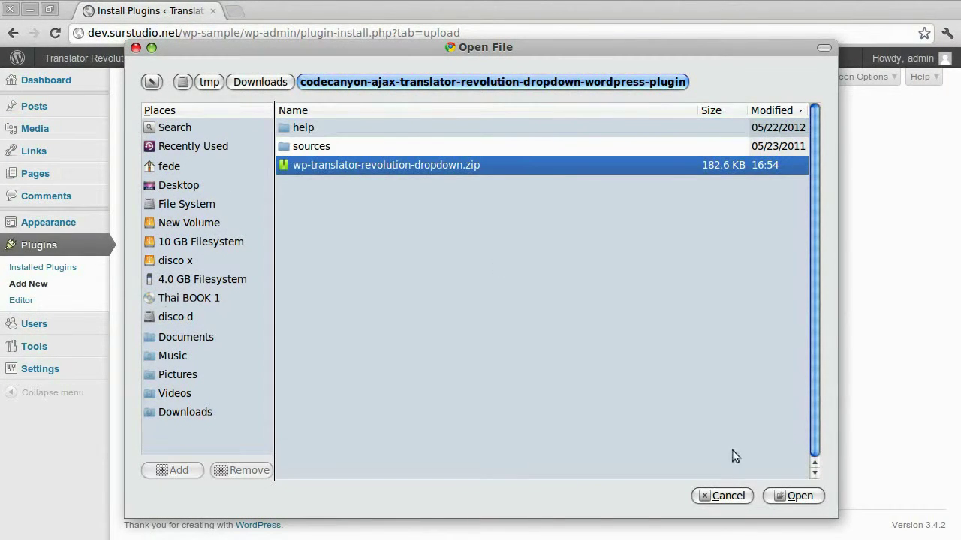
click(796, 496)
click(351, 201)
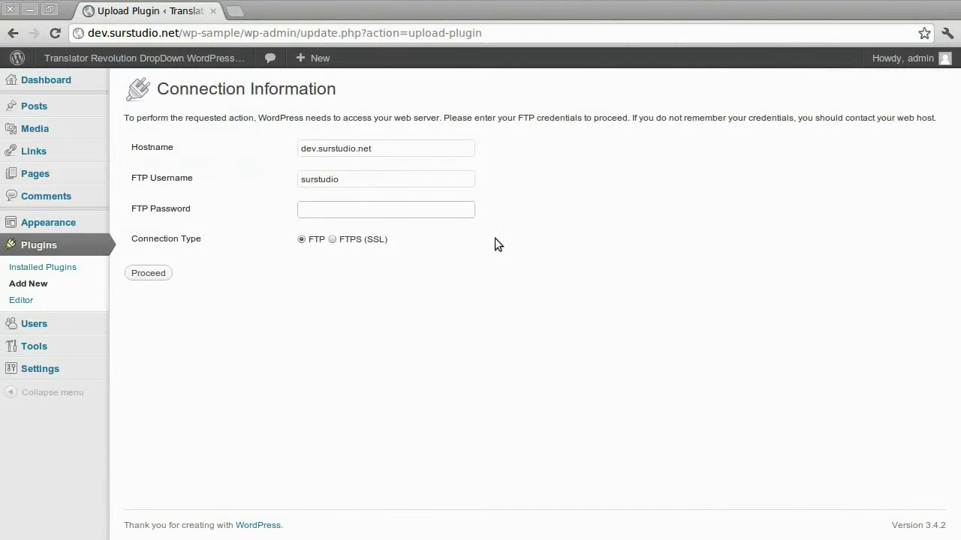
- Enter the FTP password to complete the plugin installation, and activate the installed plugin
text(••••••)
click(161, 273)
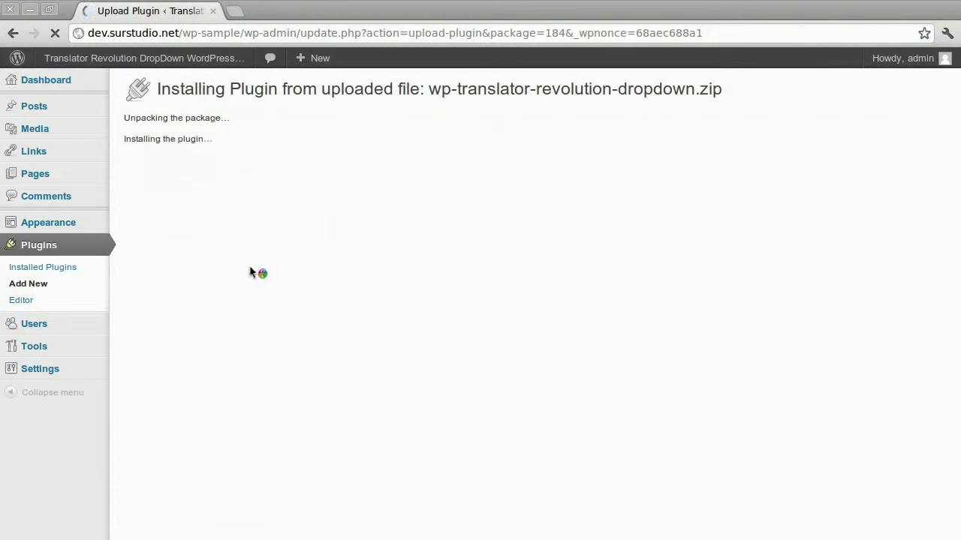
click(157, 182)
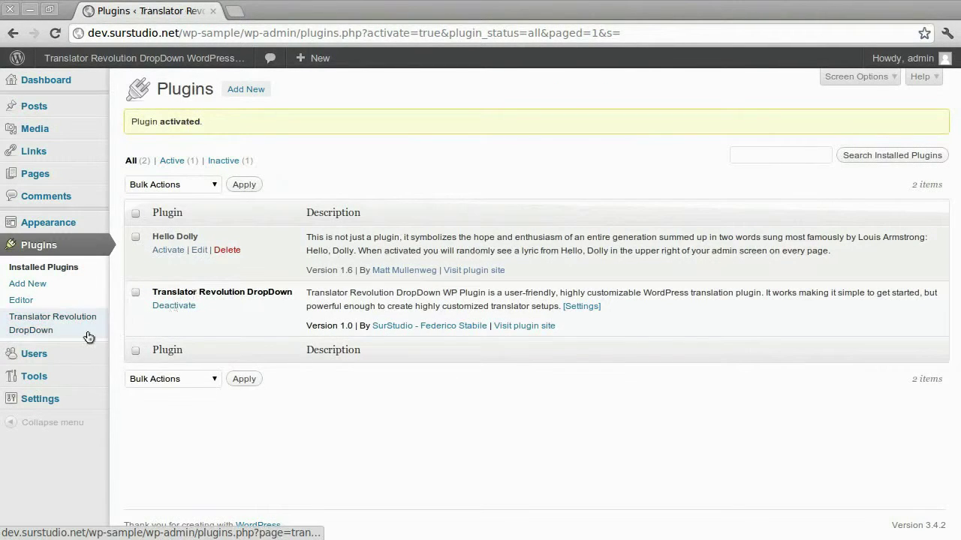
- Paste the API key into the Translator Revolution DropDown settings and save the changes
click(87, 334)
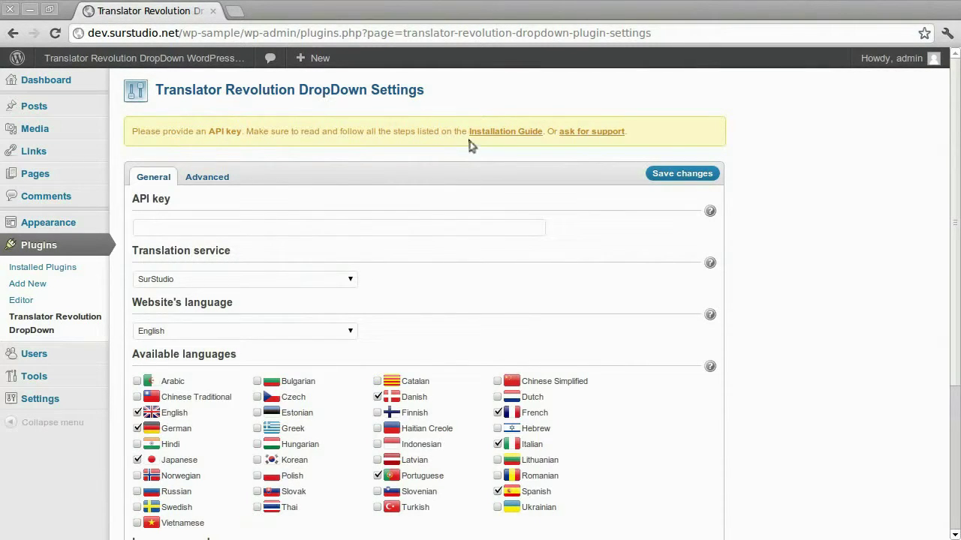
right_click(361, 224)
click(411, 304)
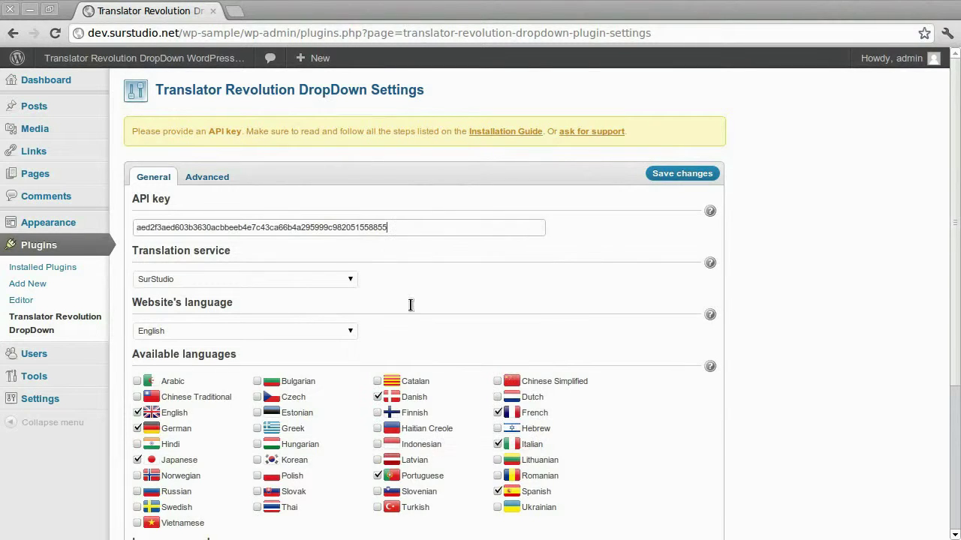
click(665, 174)
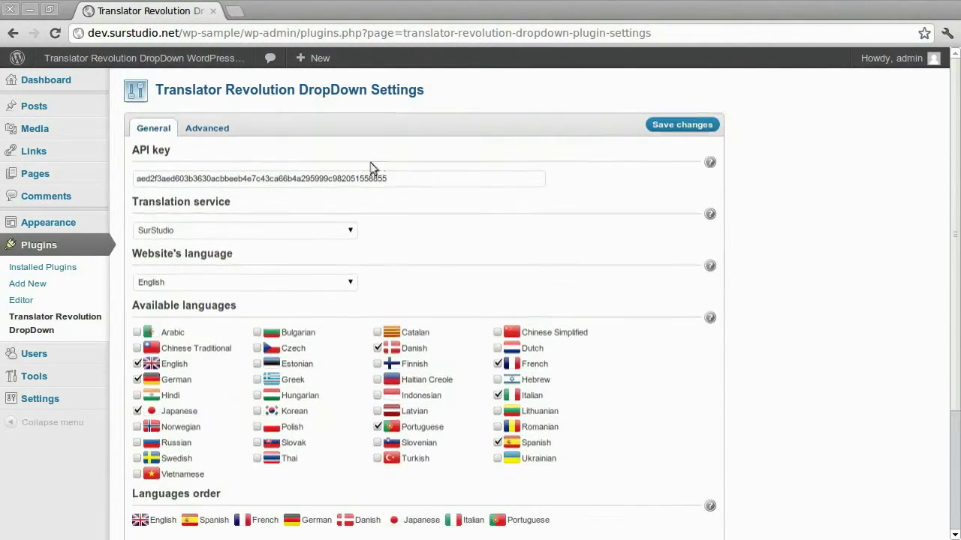
- Open the site's Widgets page and bring the Translator Revolution DropDown widget into view
mouse_move(75, 225)
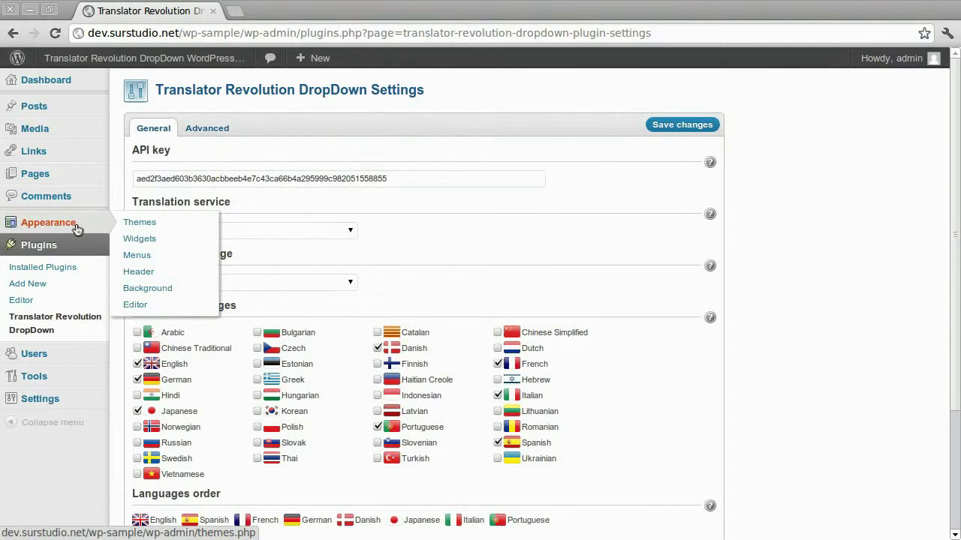
click(178, 243)
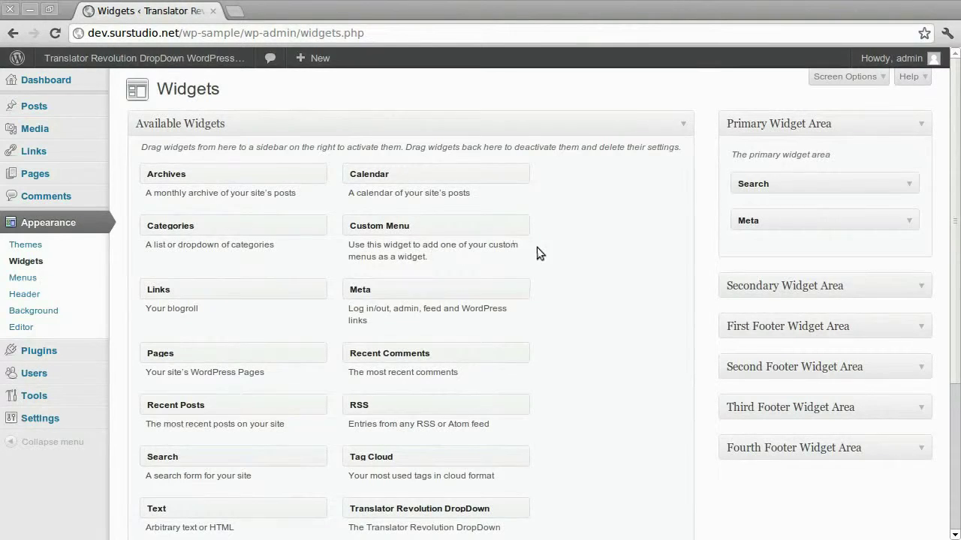
scroll(536, 247, down, 1)
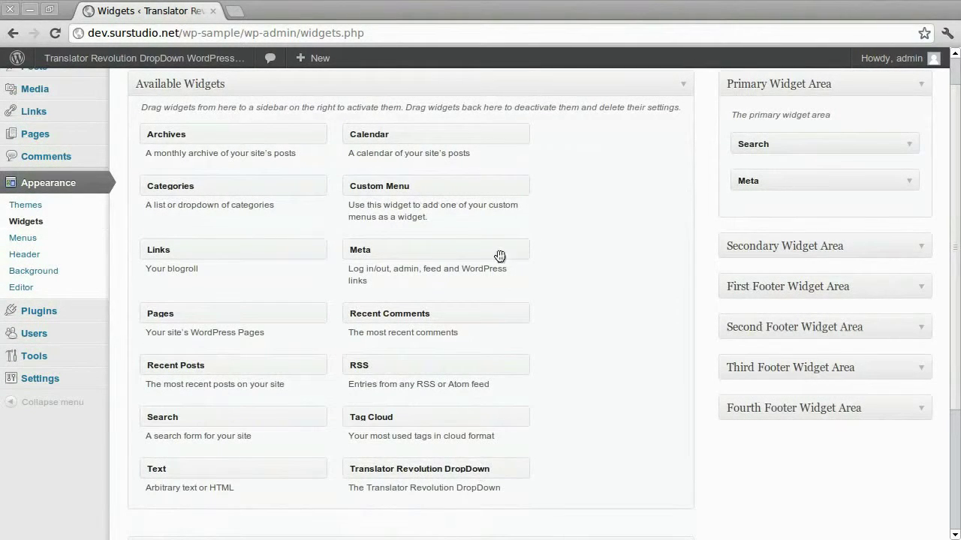
- Open the public site in a new tab, look at its sidebar, and return to the Widgets page
mouse_move(135, 60)
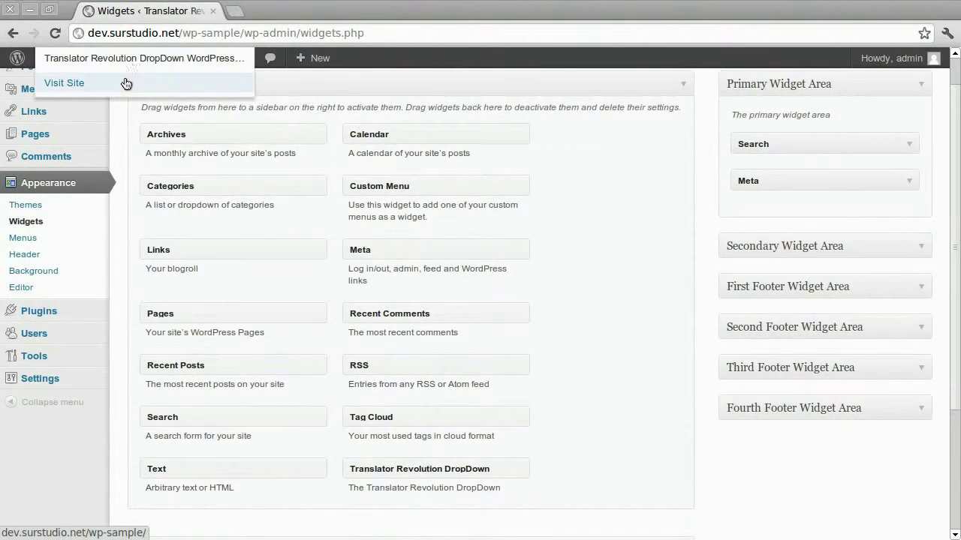
right_click(126, 82)
click(147, 92)
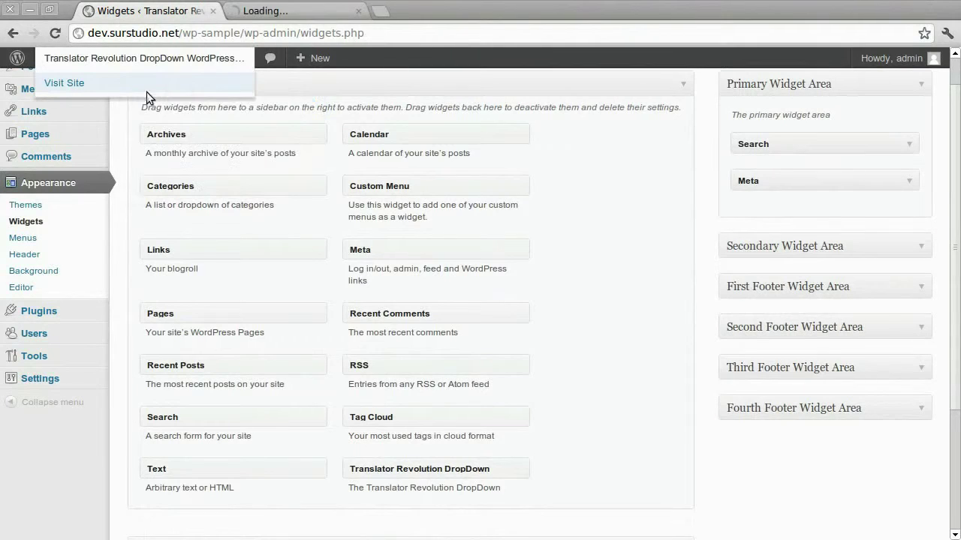
click(262, 14)
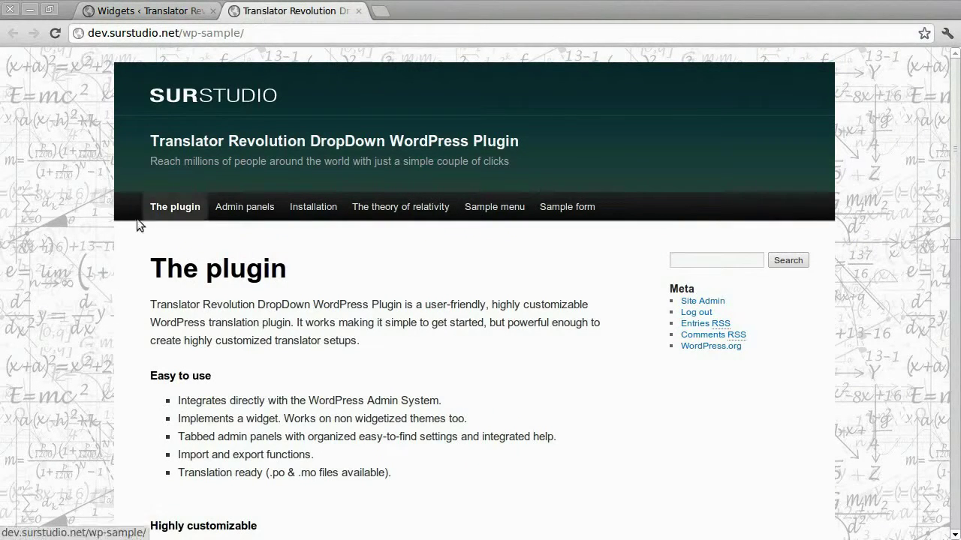
click(123, 13)
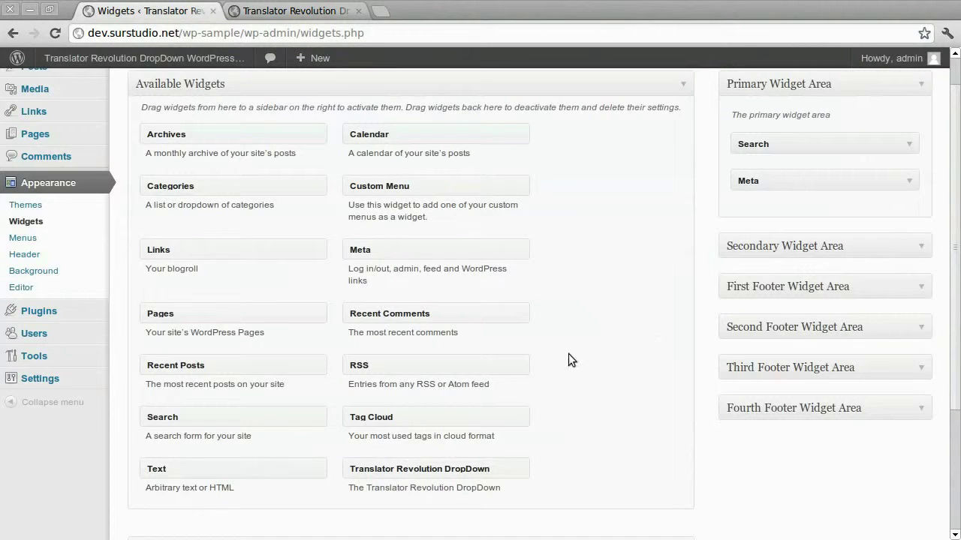
- Add the Translator Revolution DropDown widget above Search in the Primary Widget Area and reload the public site
drag(506, 463, 819, 129)
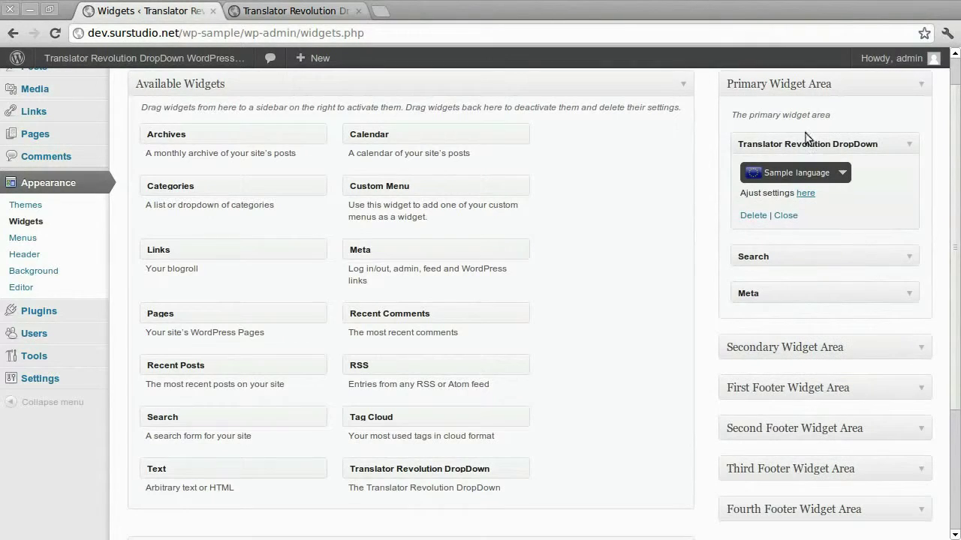
click(313, 16)
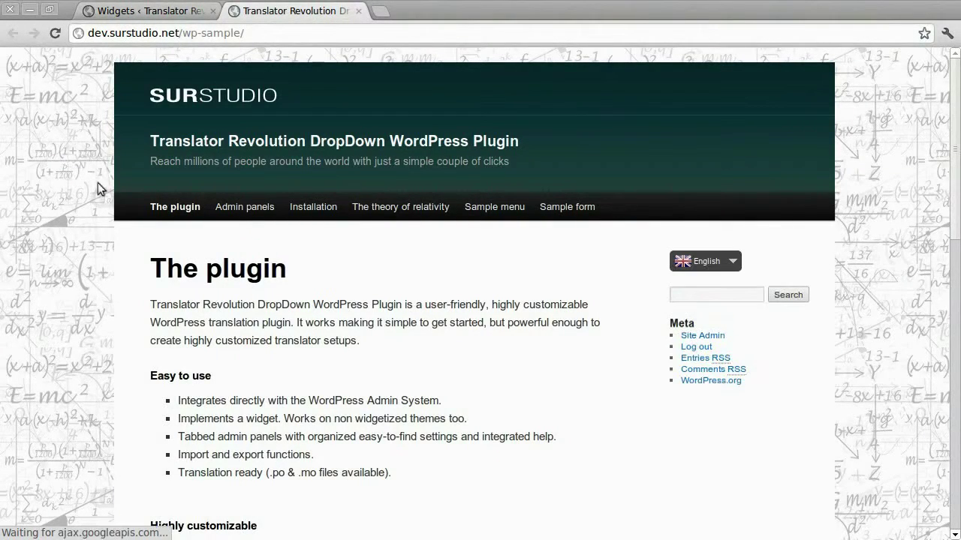
- Test the site's language selector by translating the page into Spanish and Japanese, and look through the Japanese text
click(709, 261)
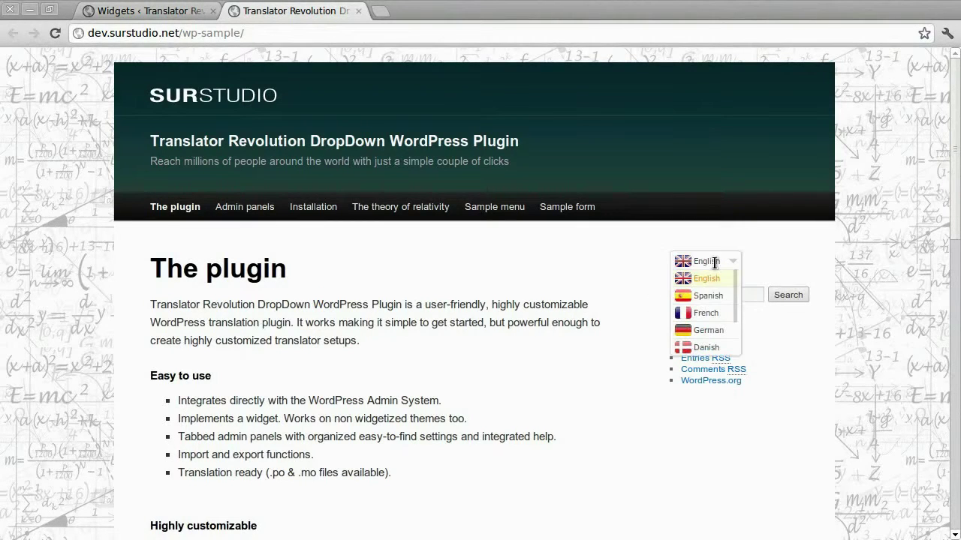
click(715, 297)
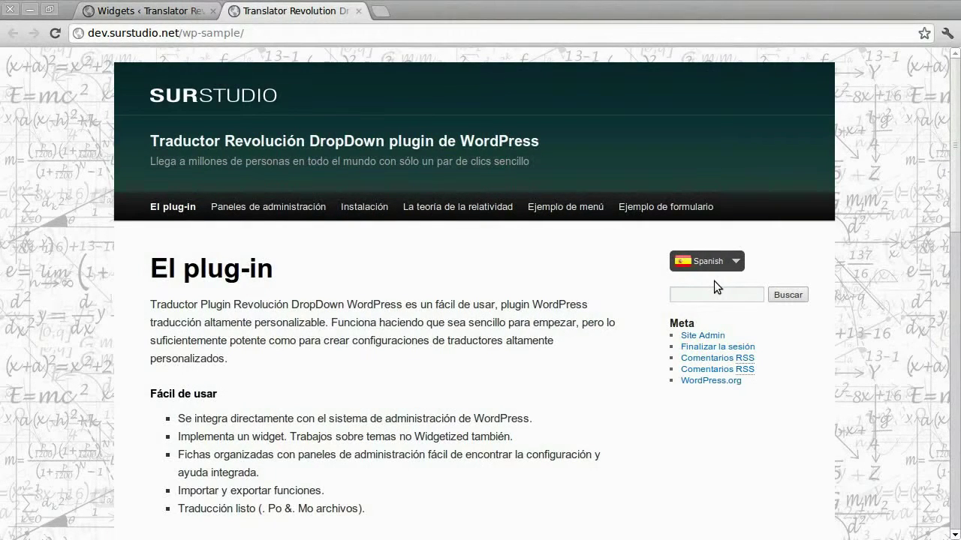
click(714, 267)
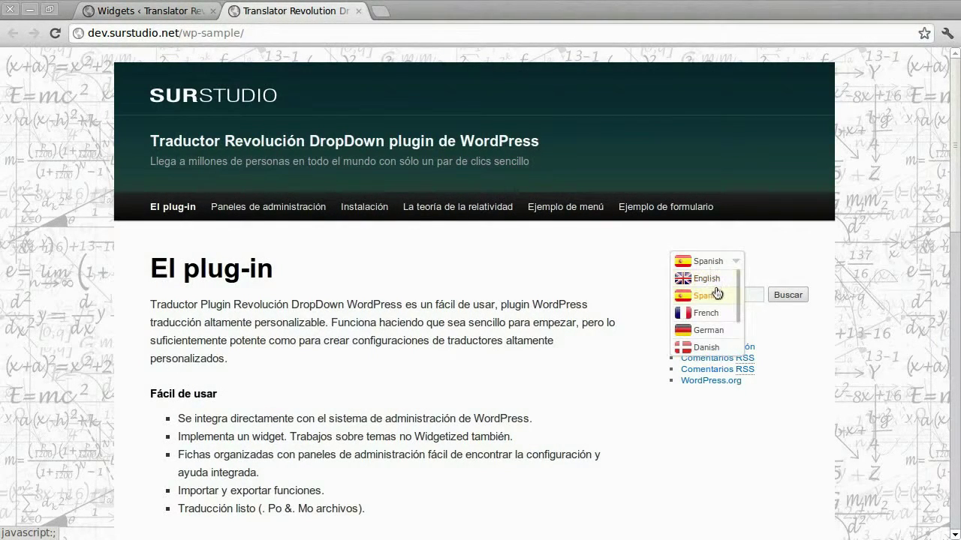
scroll(717, 298, down, 3)
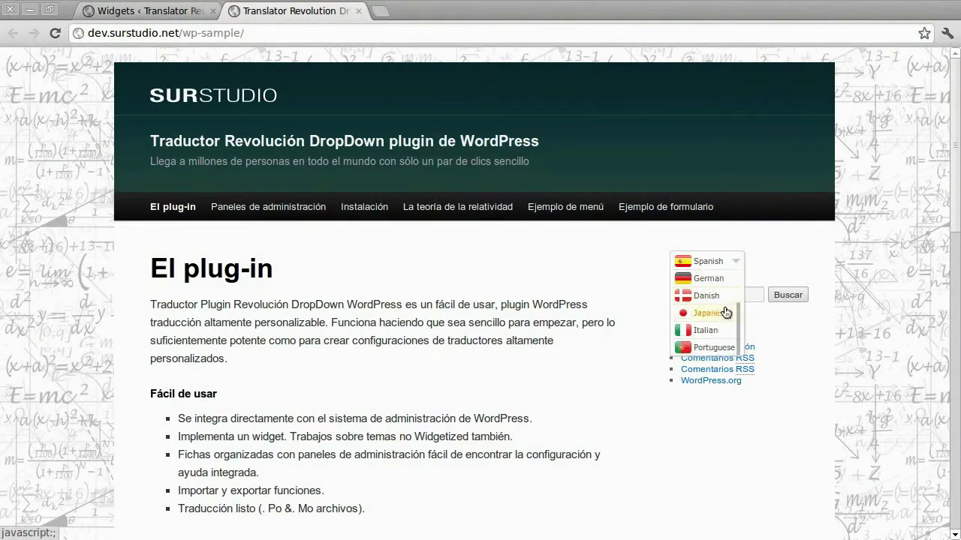
scroll(739, 325, up, 3)
scroll(737, 322, down, 3)
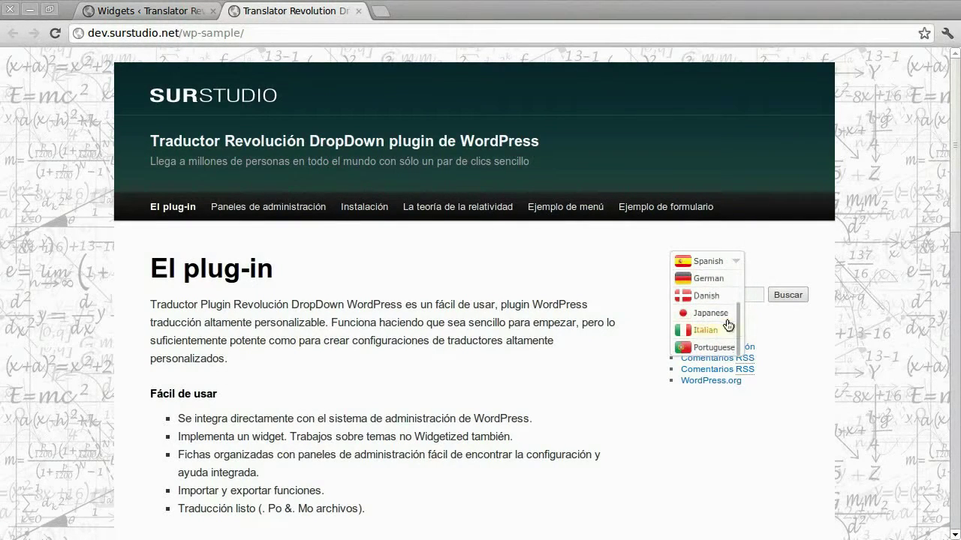
click(721, 314)
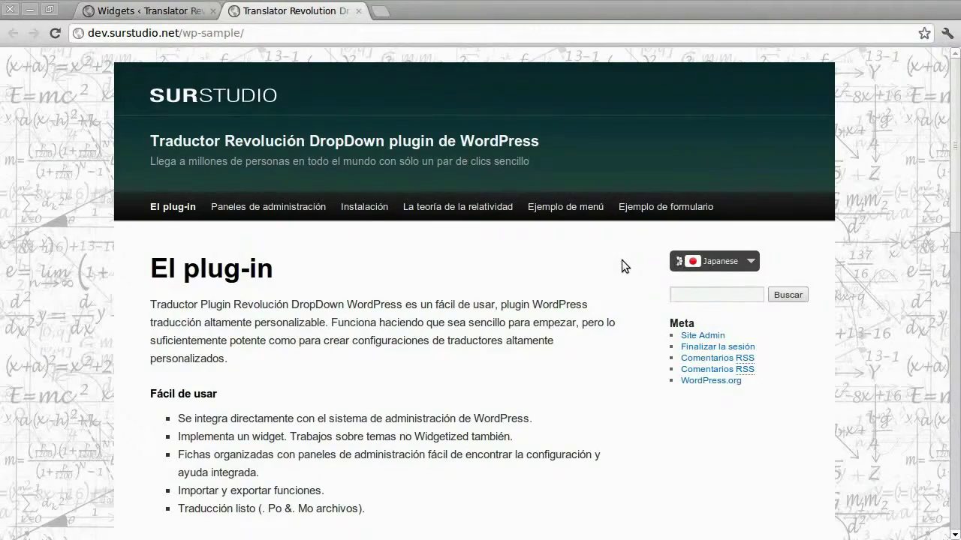
scroll(359, 271, down, 10)
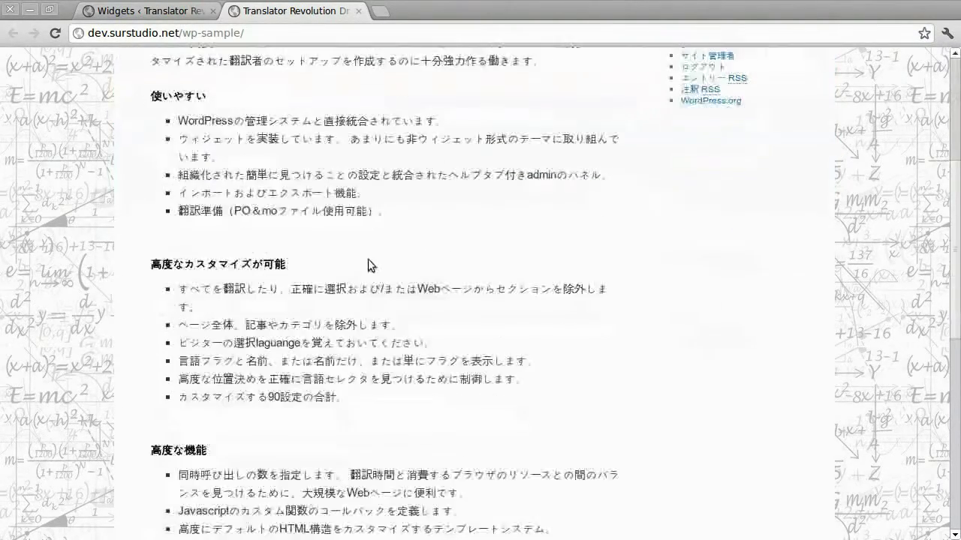
scroll(389, 240, up, 10)
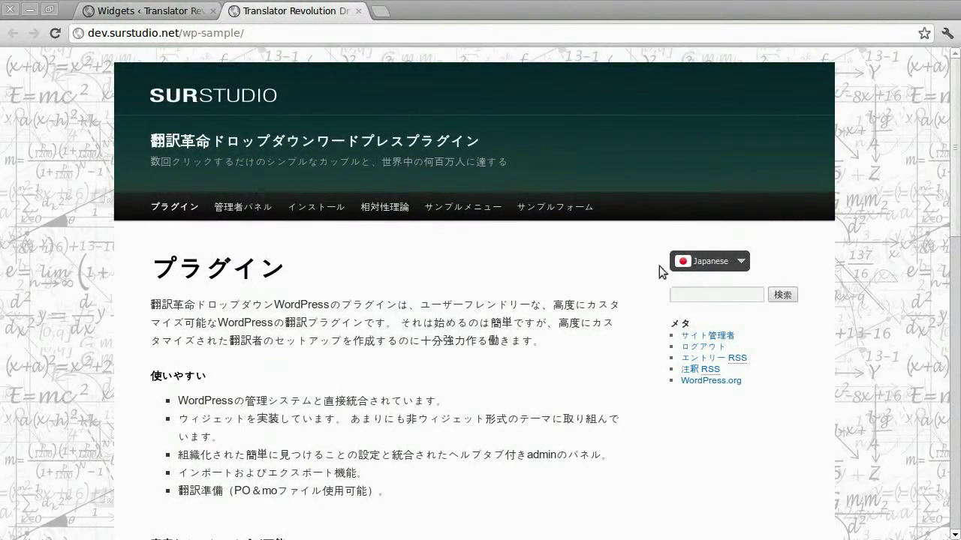
- Switch the public site's page back to English
click(702, 261)
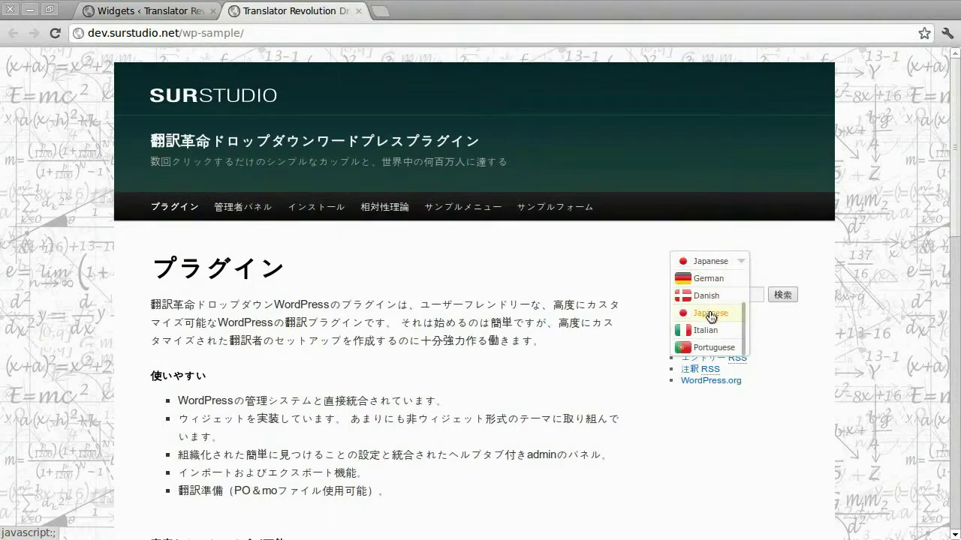
click(710, 314)
- Inspect the site title in the page header, copy its h1 id value "site-title", and return to the WordPress admin tab
right_click(293, 142)
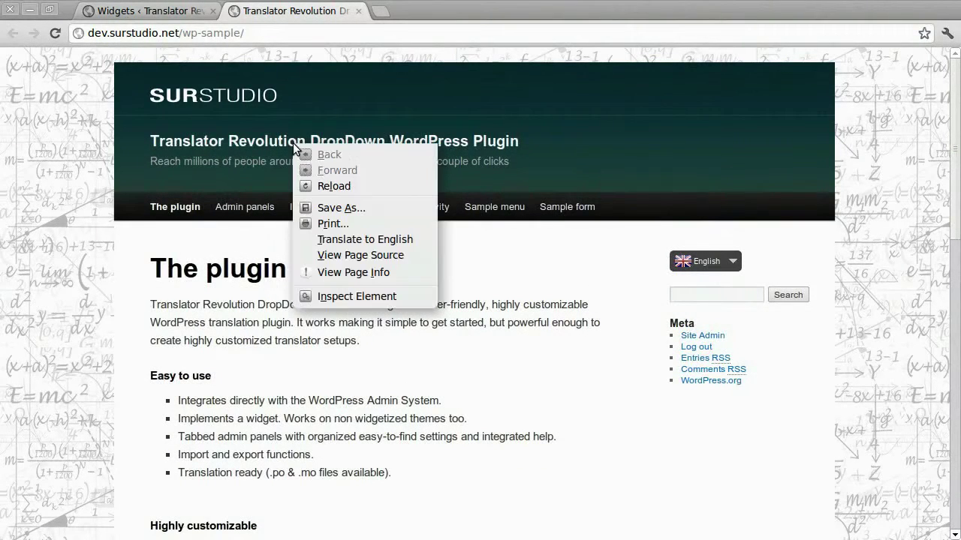
click(356, 297)
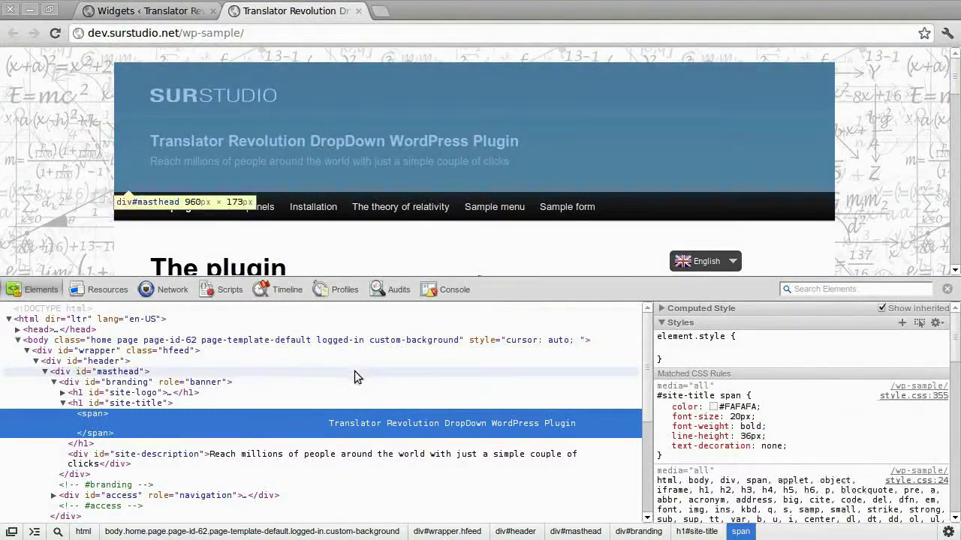
click(139, 406)
double_click(139, 405)
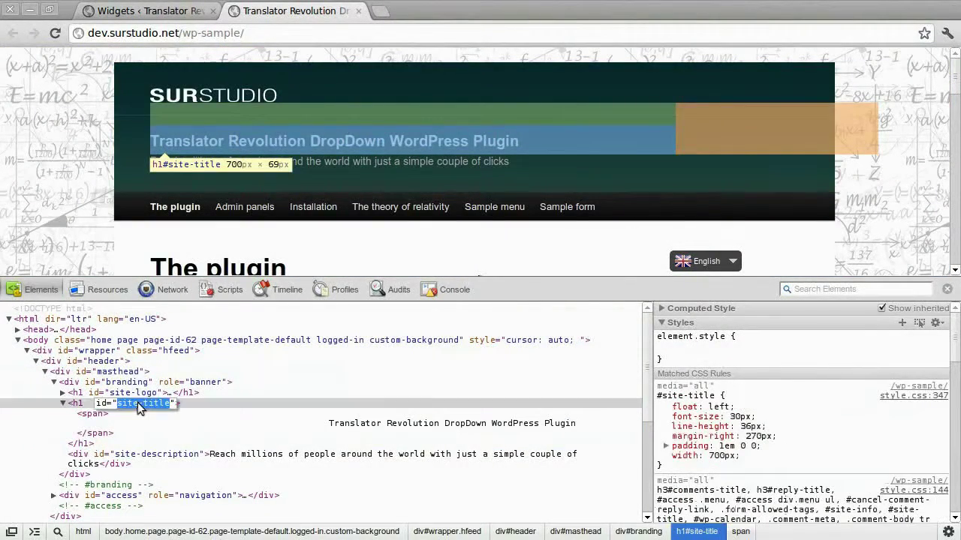
right_click(139, 409)
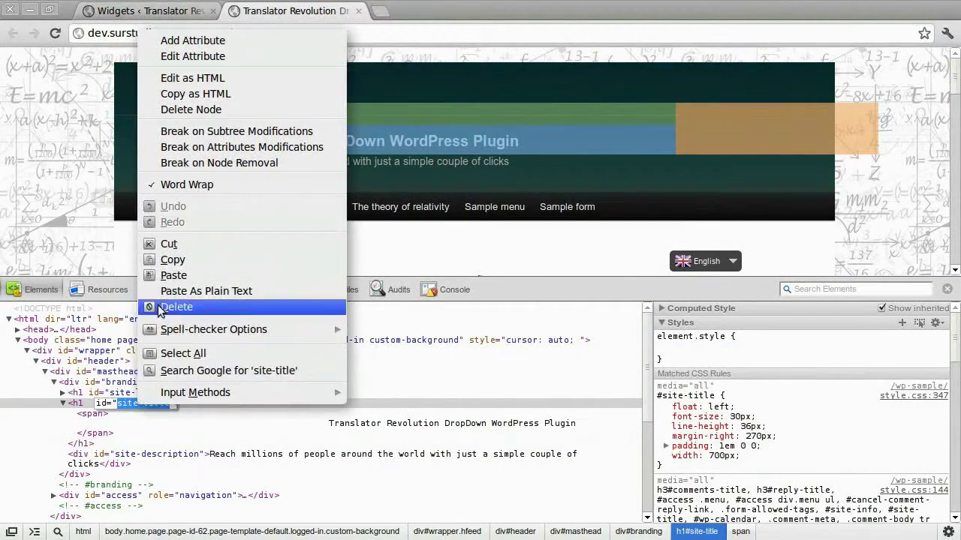
click(166, 258)
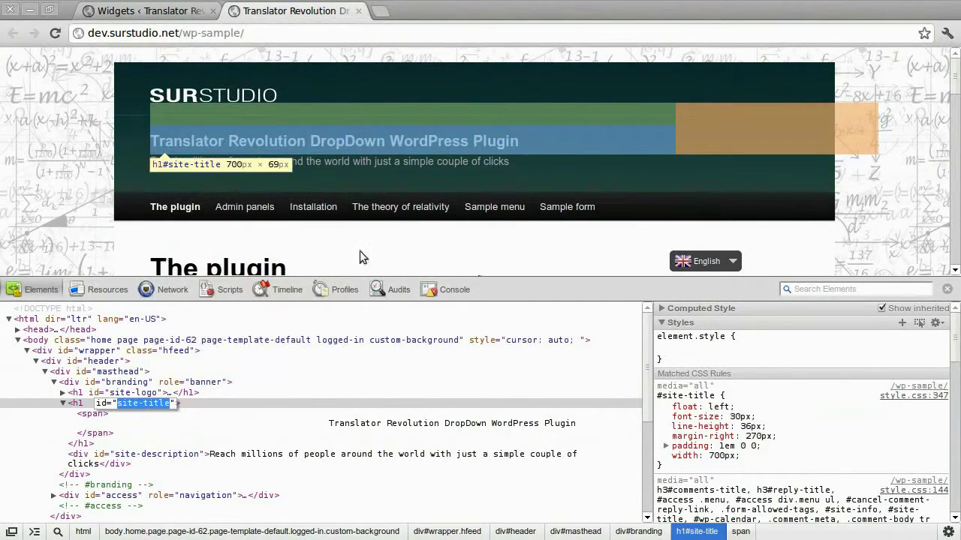
click(947, 289)
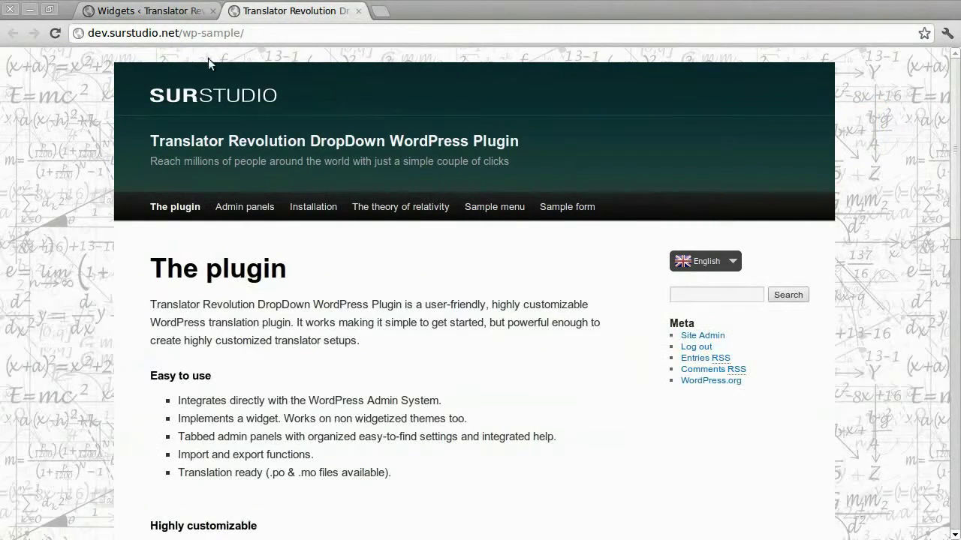
click(154, 11)
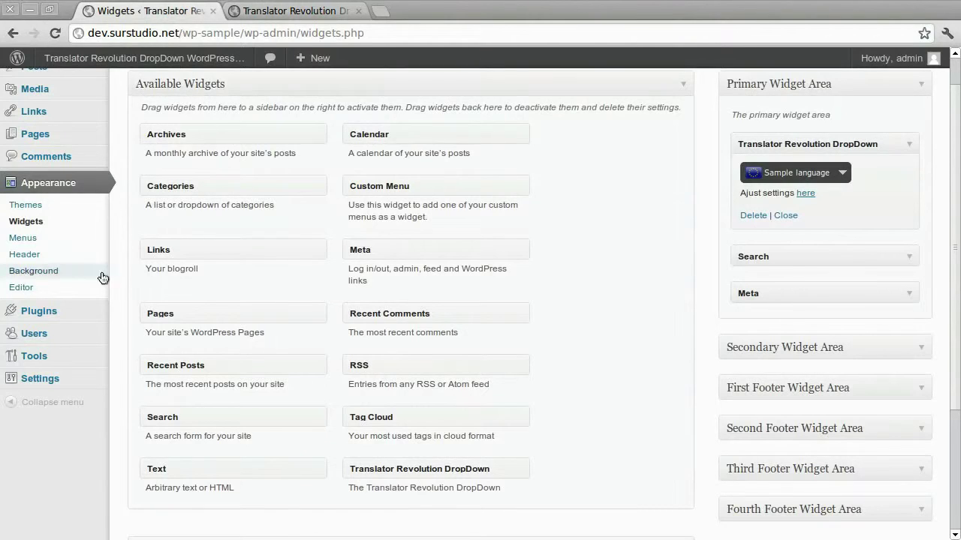
- In the Translator Revolution DropDown settings, add "#site-title" to the Exclude selector under Select and exclude sections and save the changes
mouse_move(62, 311)
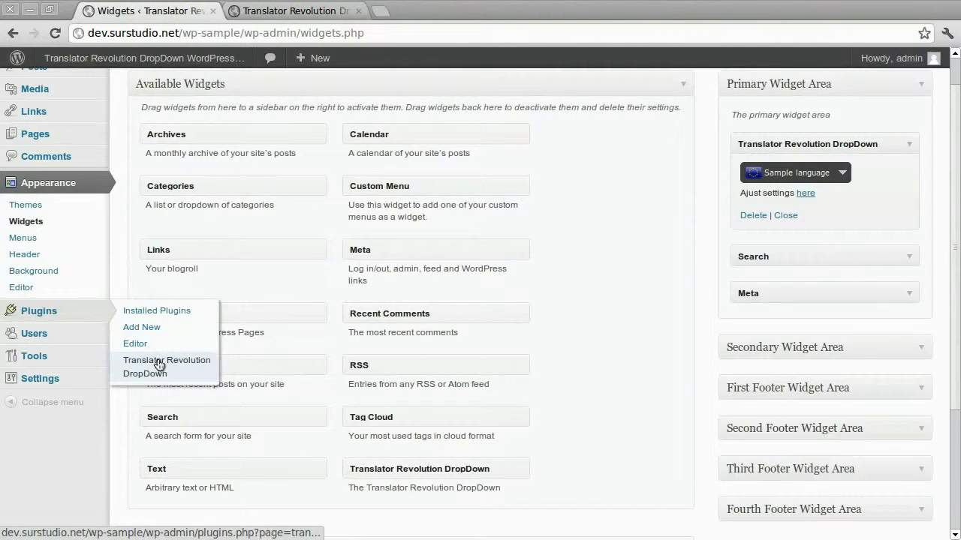
click(805, 194)
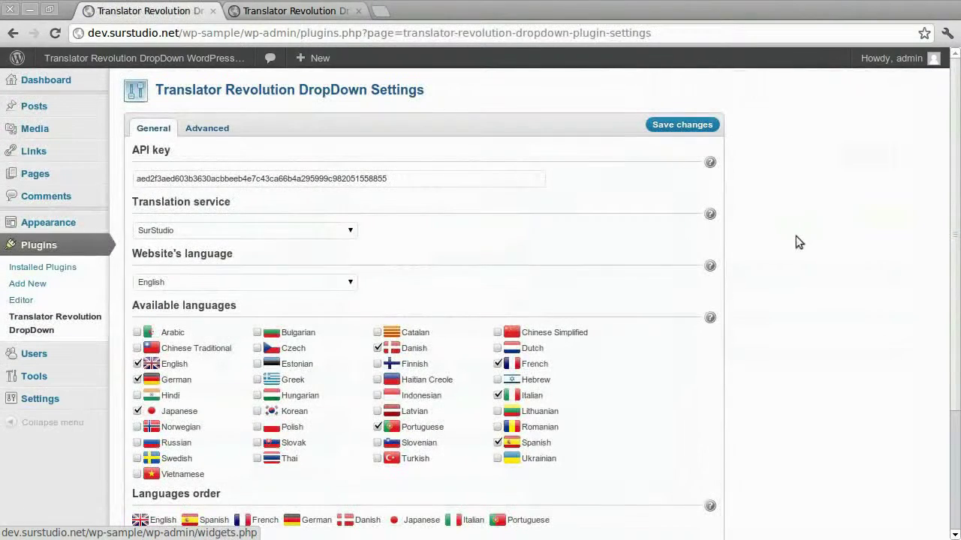
scroll(373, 212, down, 5)
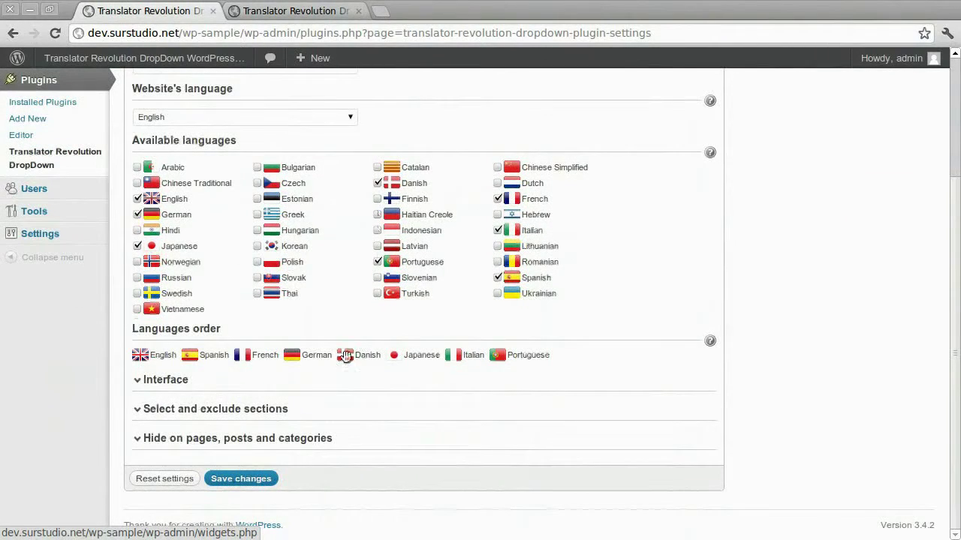
click(281, 410)
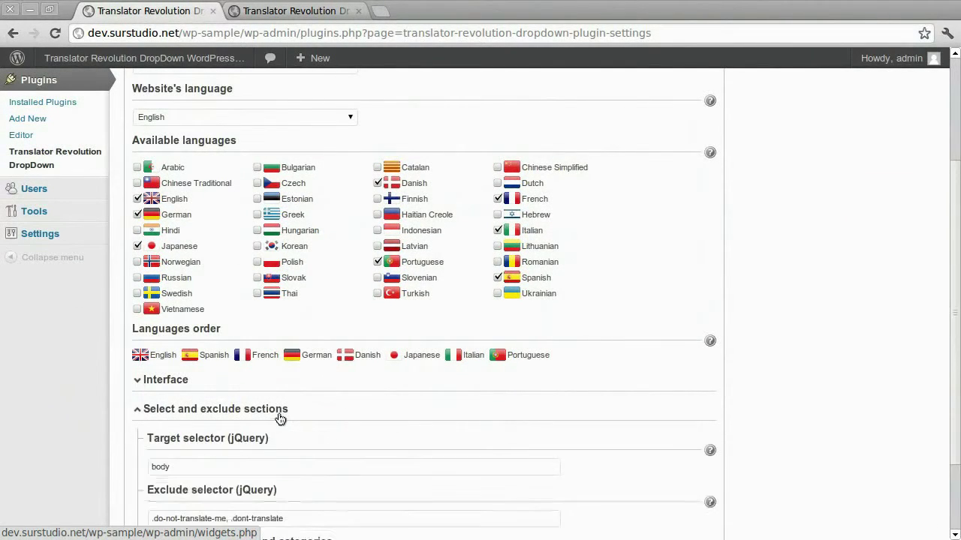
scroll(279, 415, down, 1)
scroll(279, 421, down, 1)
click(296, 440)
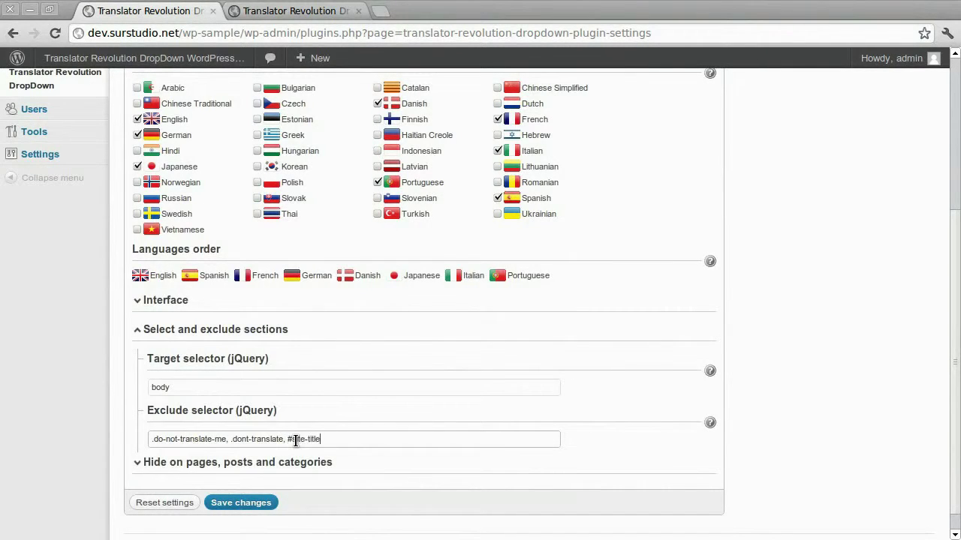
click(254, 498)
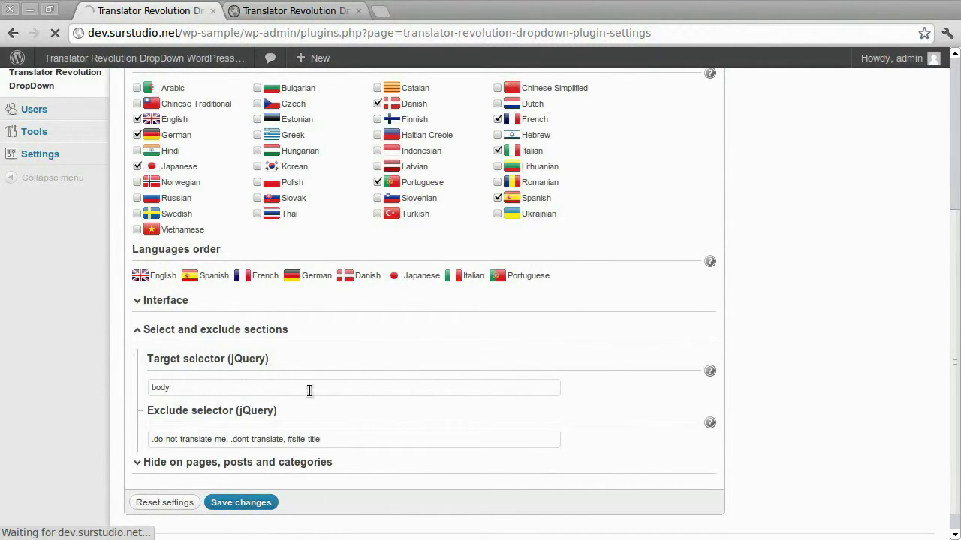
- Test the title exclusion on the reloaded public site by translating the page into Japanese and switching it back to English
click(343, 10)
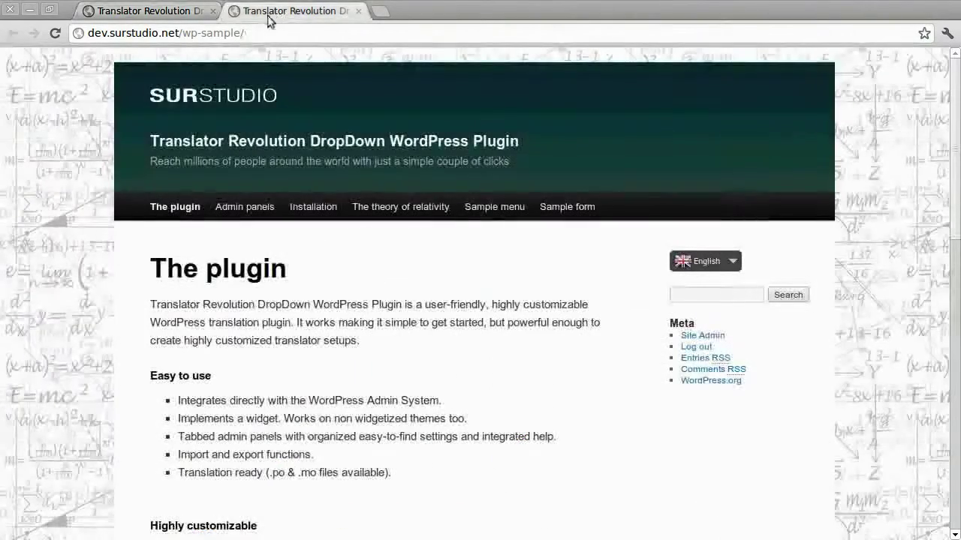
click(60, 33)
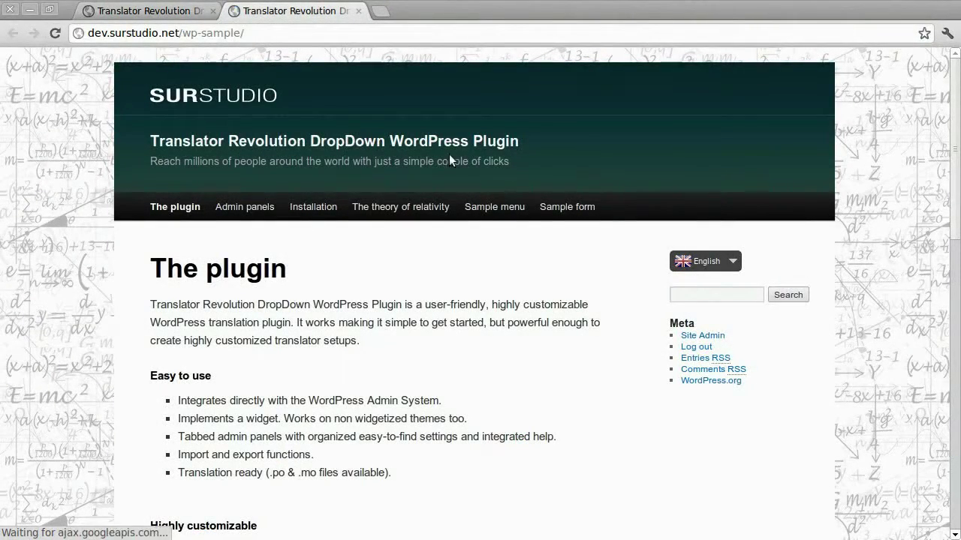
click(686, 263)
scroll(698, 315, down, 3)
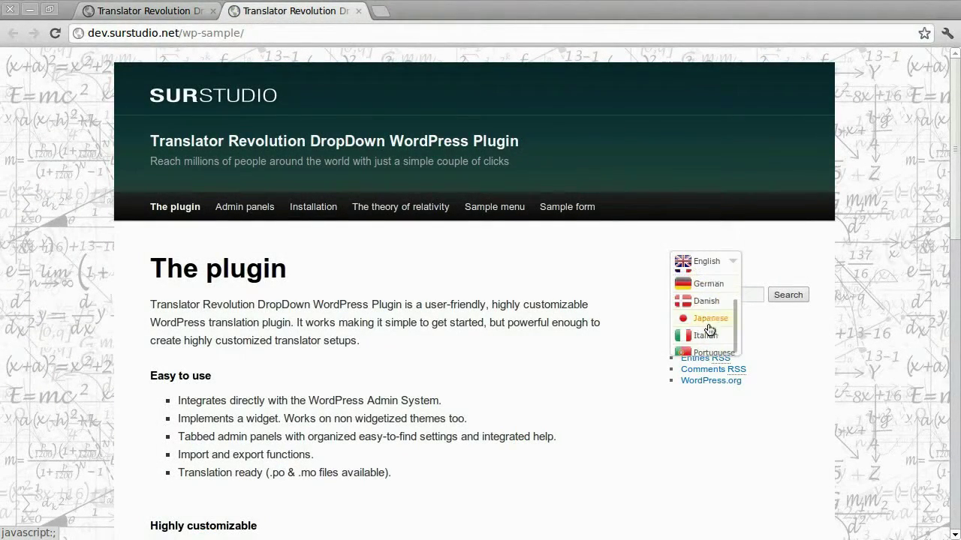
click(702, 313)
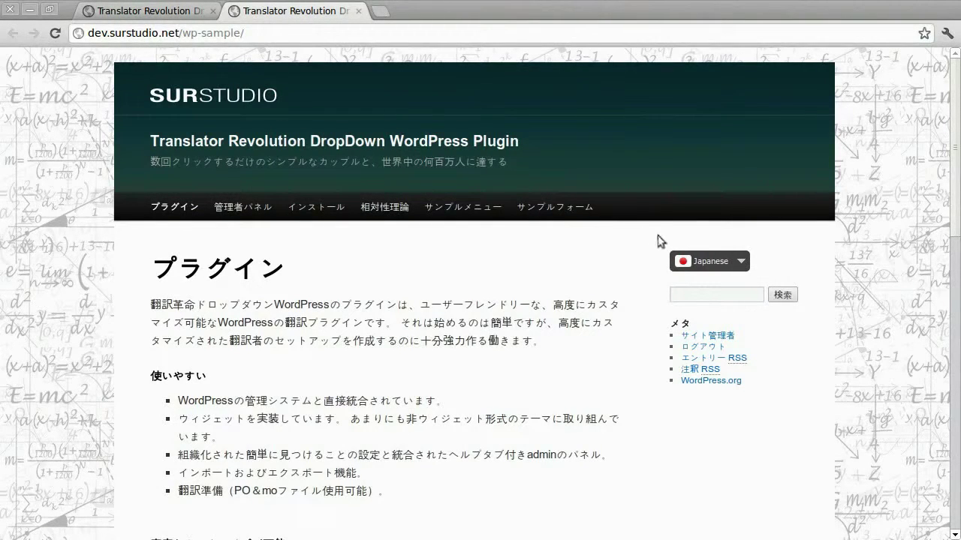
click(705, 255)
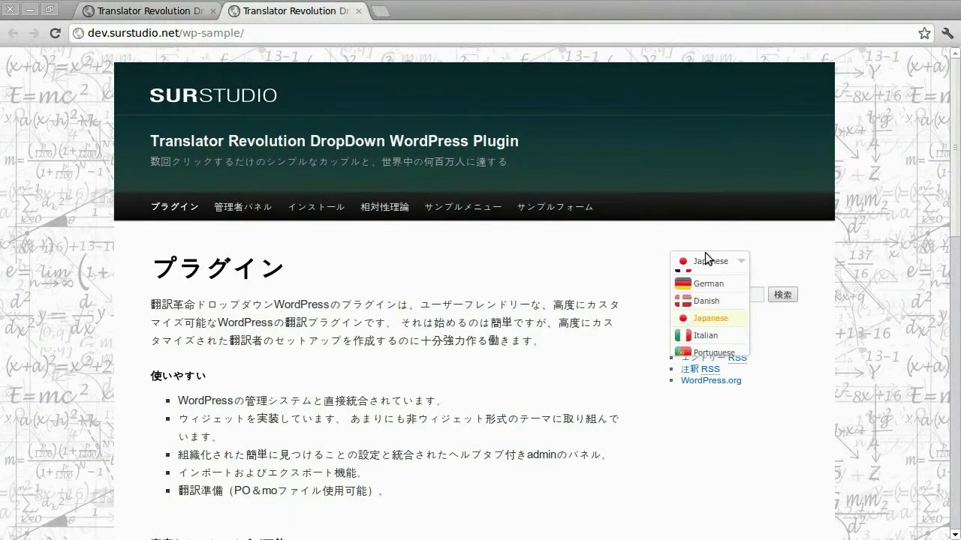
click(705, 320)
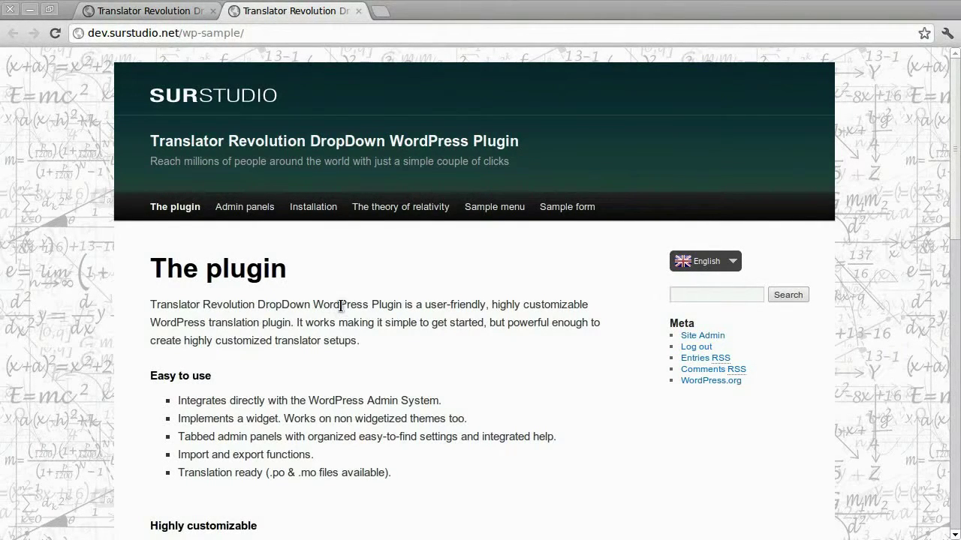
- Return to the plugin settings and copy the class name "dont-translate" from the Exclude selector
click(178, 17)
scroll(315, 364, down, 5)
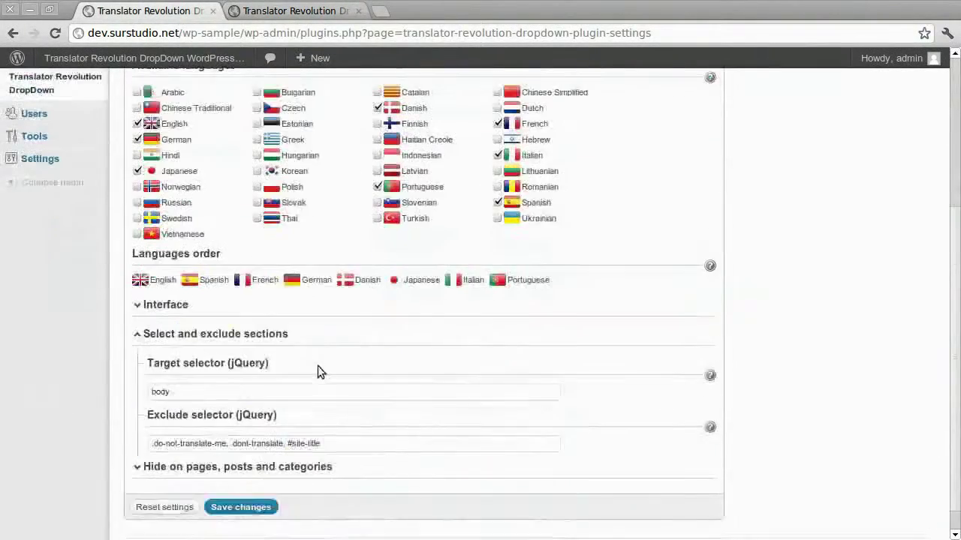
scroll(317, 366, down, 1)
drag(282, 415, 236, 415)
right_click(236, 415)
click(298, 249)
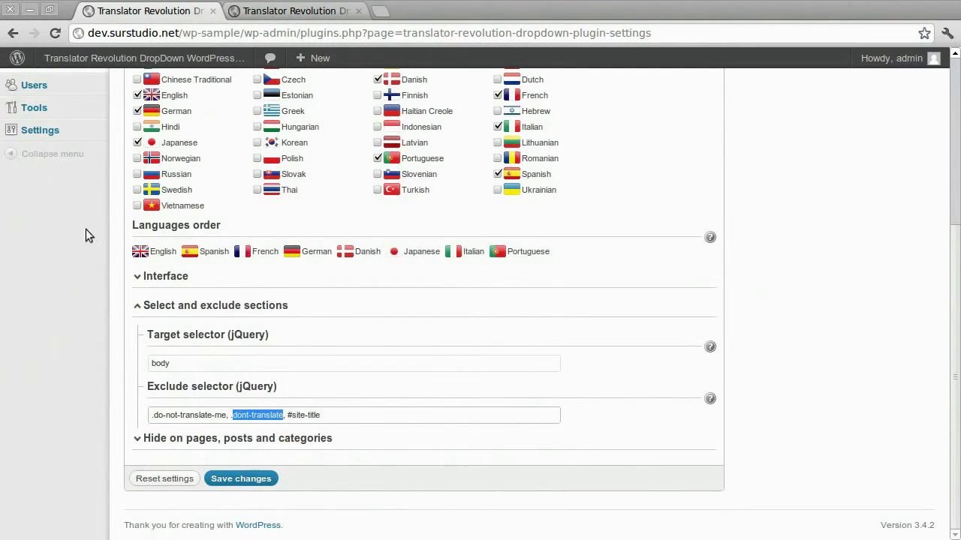
- Open the page titled "The plugin" for editing from the site's list of pages
scroll(85, 229, up, 5)
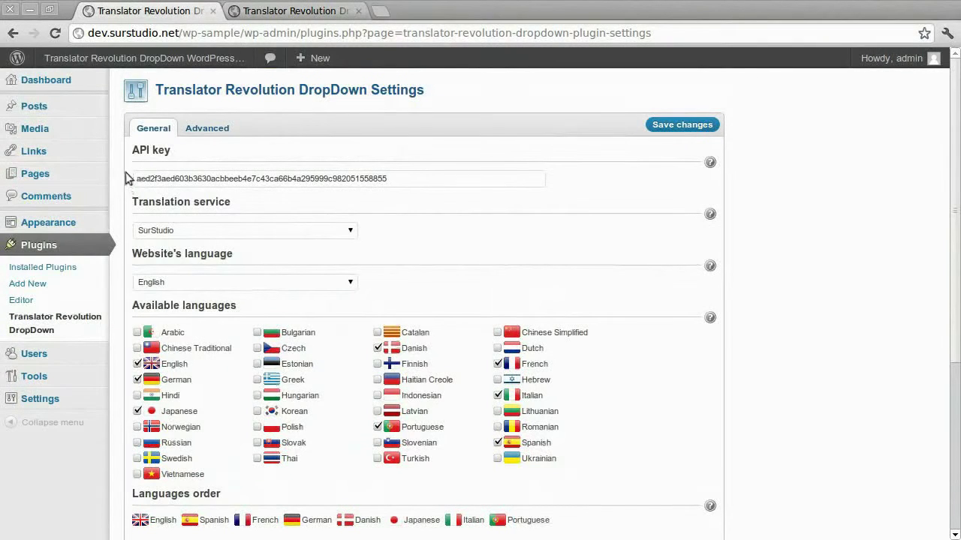
mouse_move(64, 174)
click(151, 174)
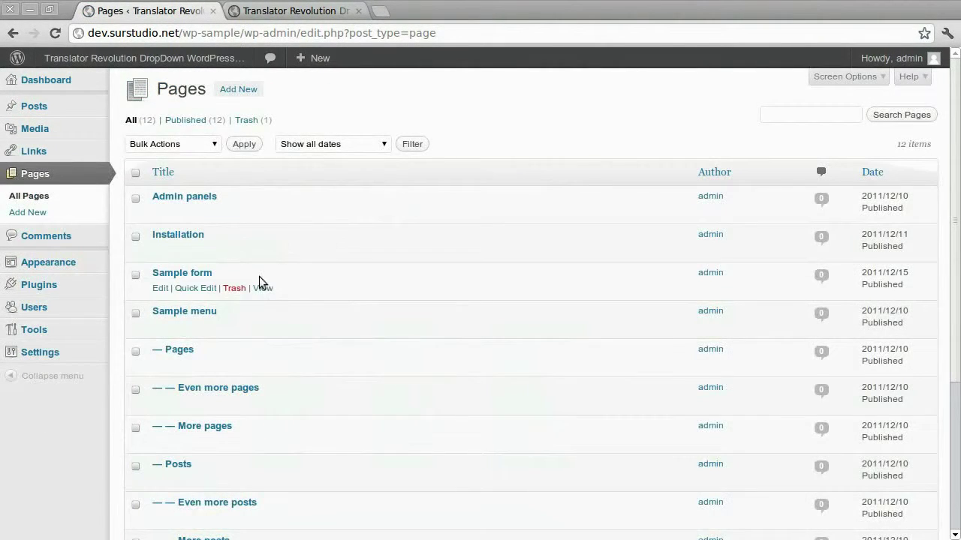
scroll(260, 278, down, 3)
scroll(258, 281, down, 1)
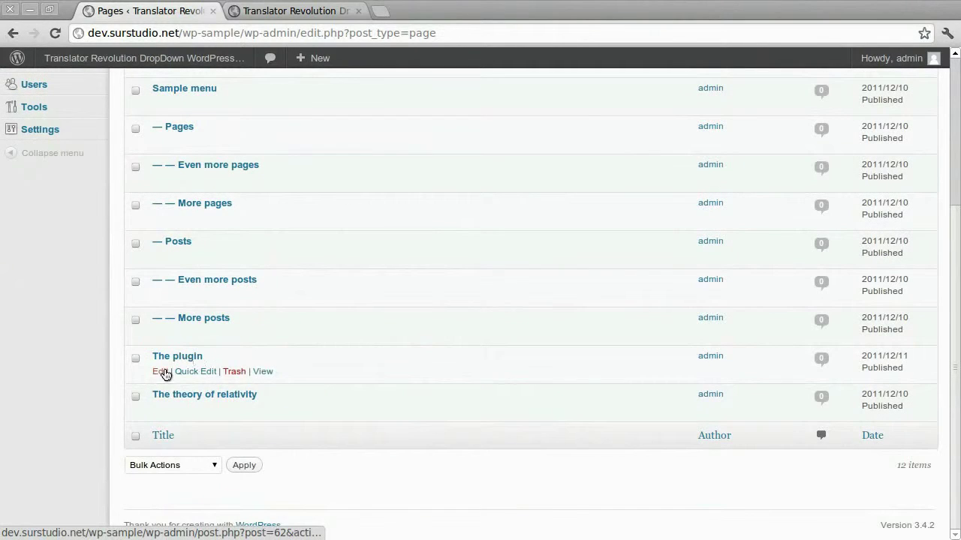
click(163, 373)
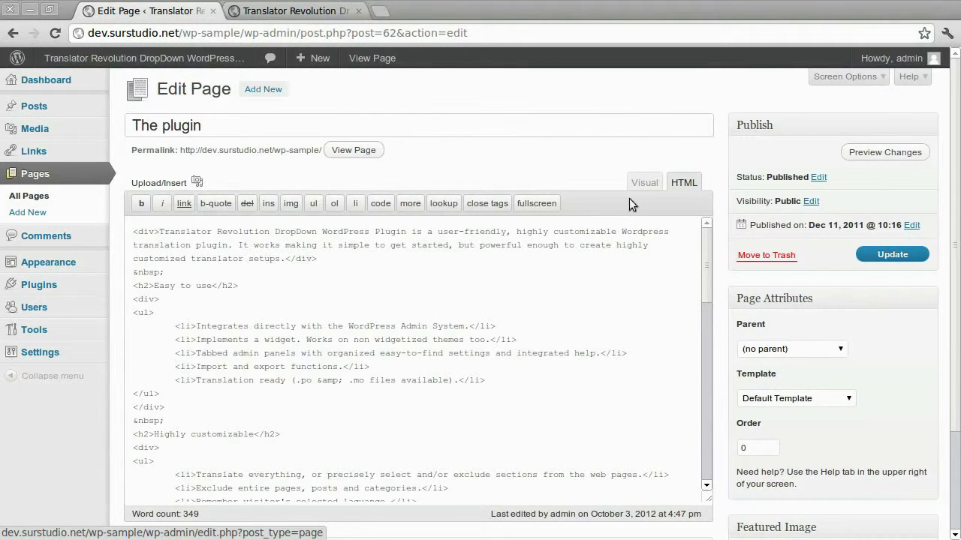
- In the page's HTML, wrap the opening words "Translator Revolution DropDown WordPress Plugin" in <span class="dont-translate"></span> and update the page
click(644, 183)
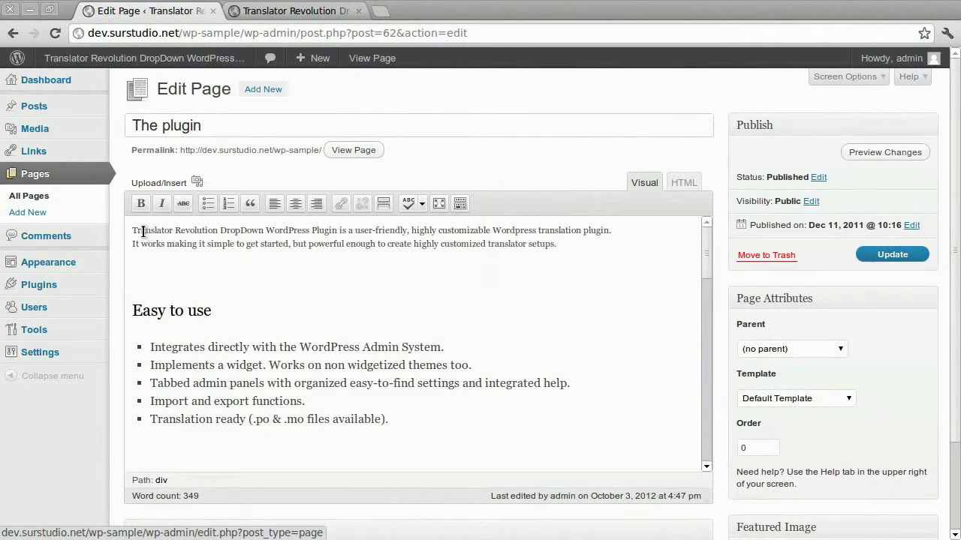
drag(133, 231, 338, 229)
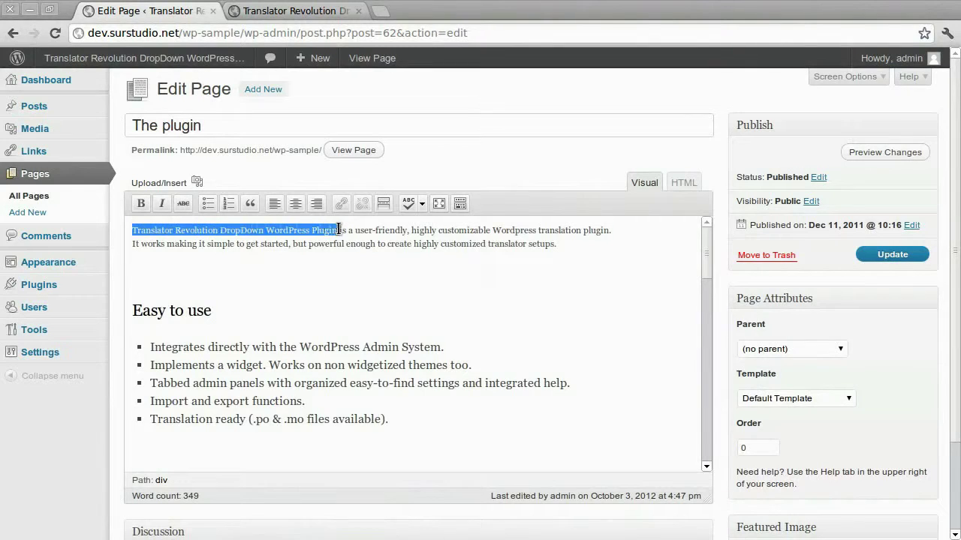
click(684, 183)
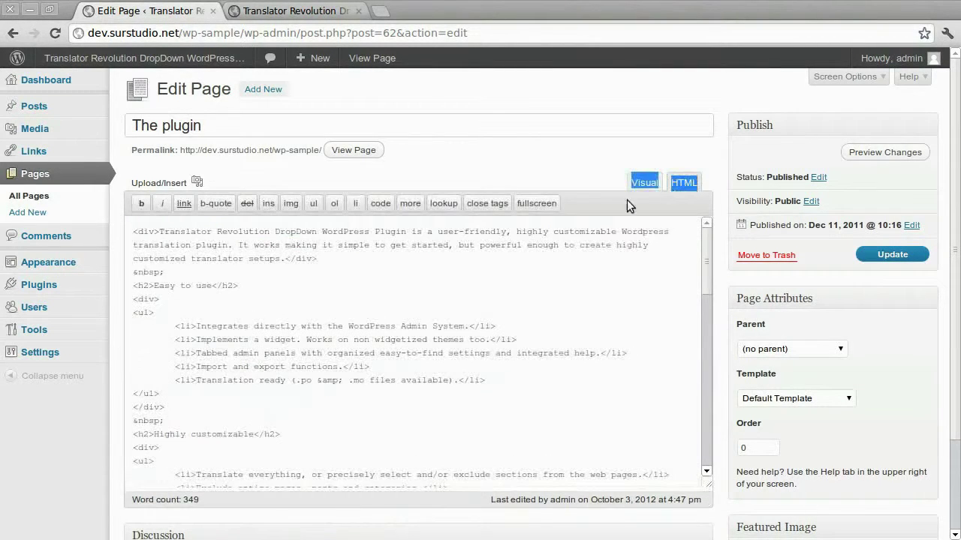
click(159, 236)
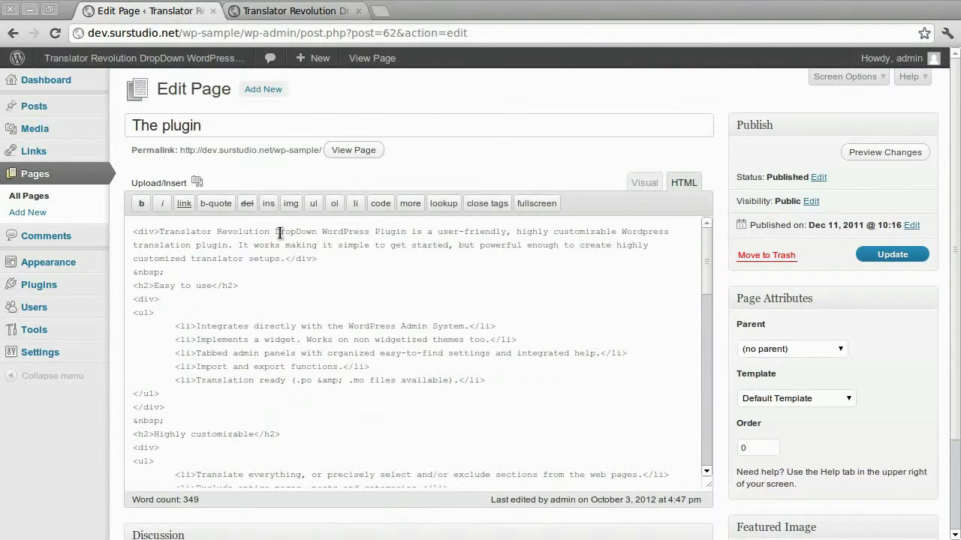
text(<span cl)
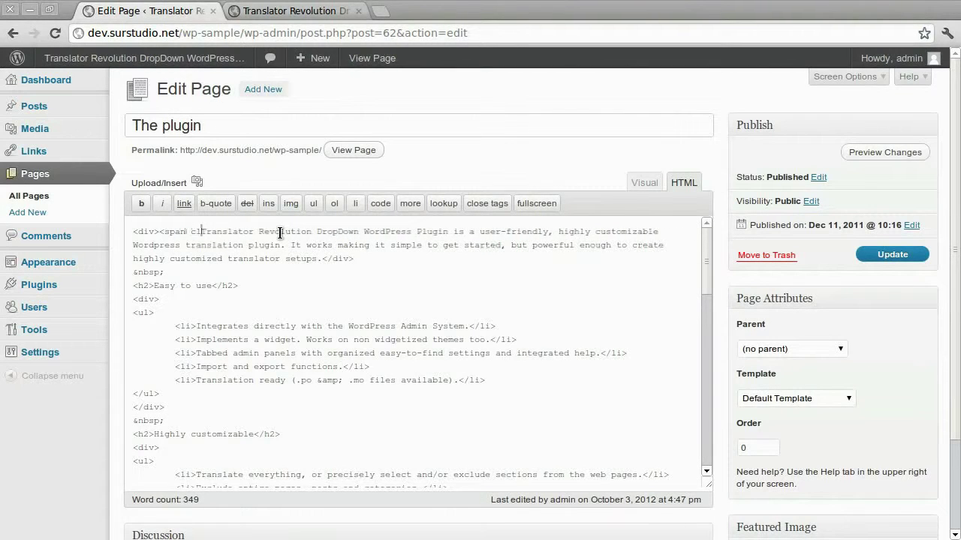
text(ass="dont-translate)
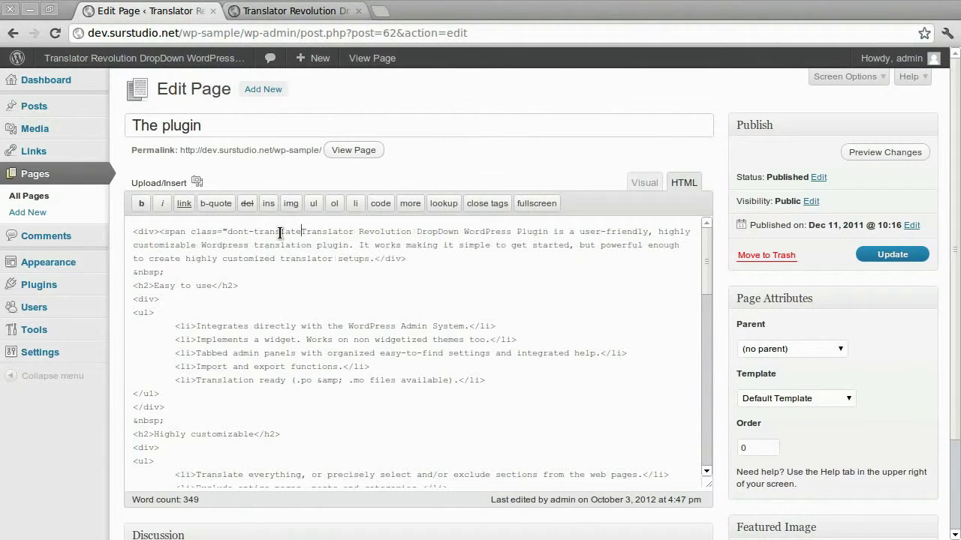
text(">)
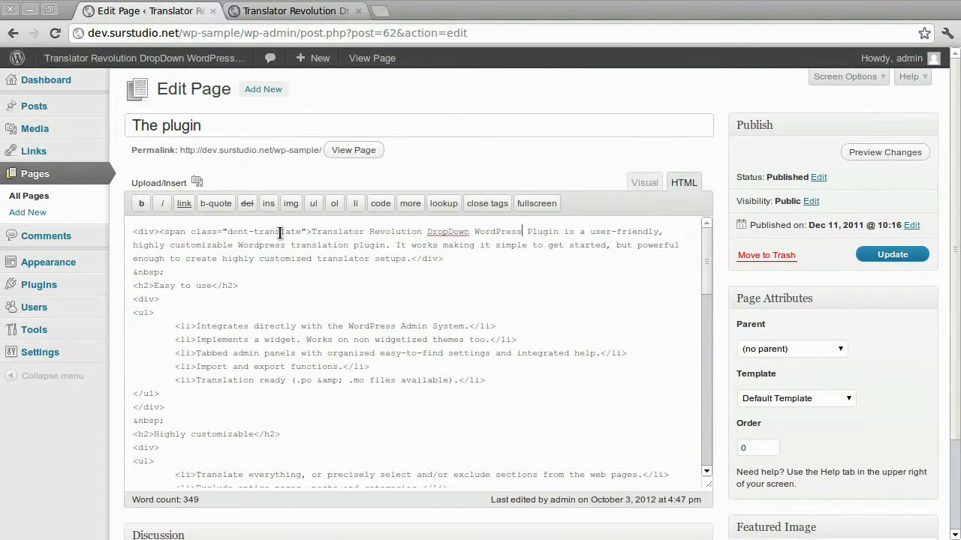
text(</span>)
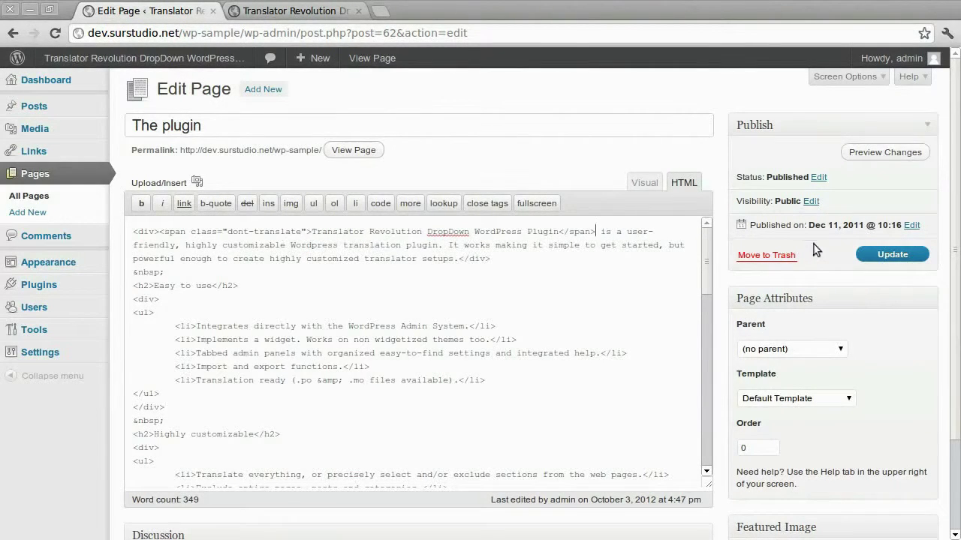
click(882, 259)
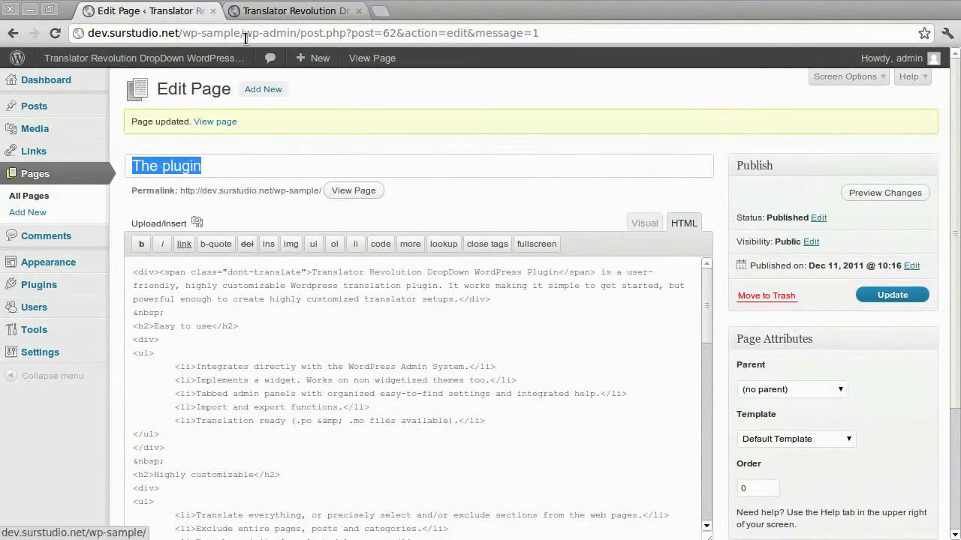
- Reload the public site, translate the page into Japanese to test the excluded phrase, and open the Admin panels page
click(258, 14)
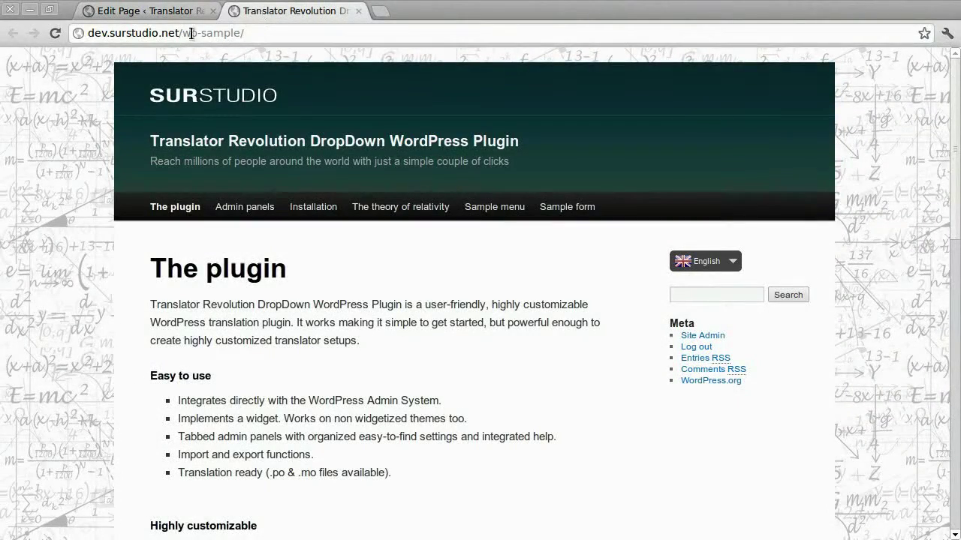
click(57, 33)
click(687, 261)
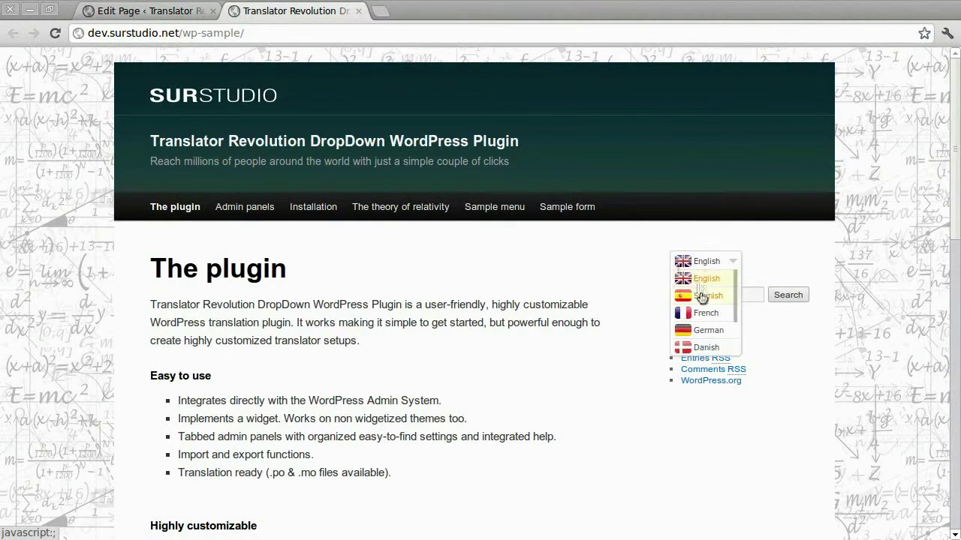
scroll(706, 314, down, 2)
click(710, 314)
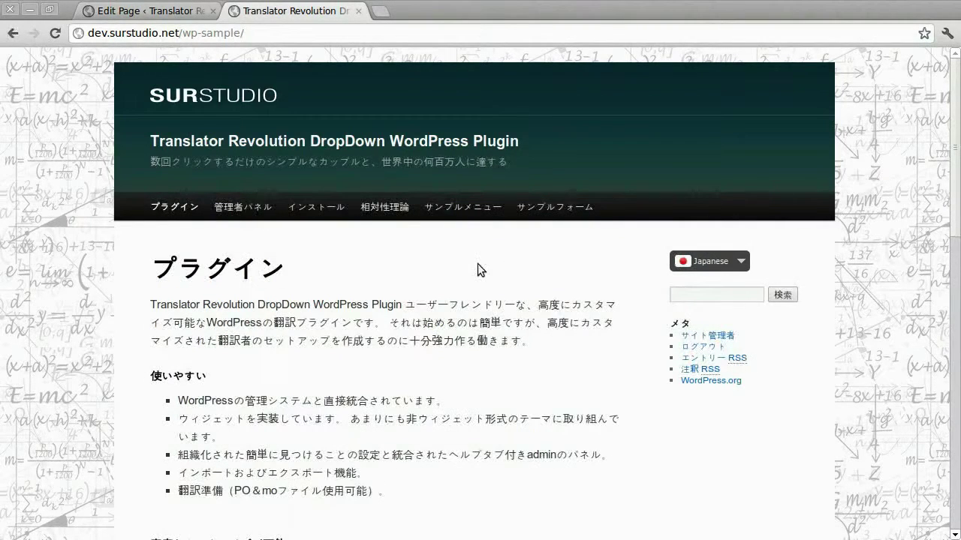
click(239, 213)
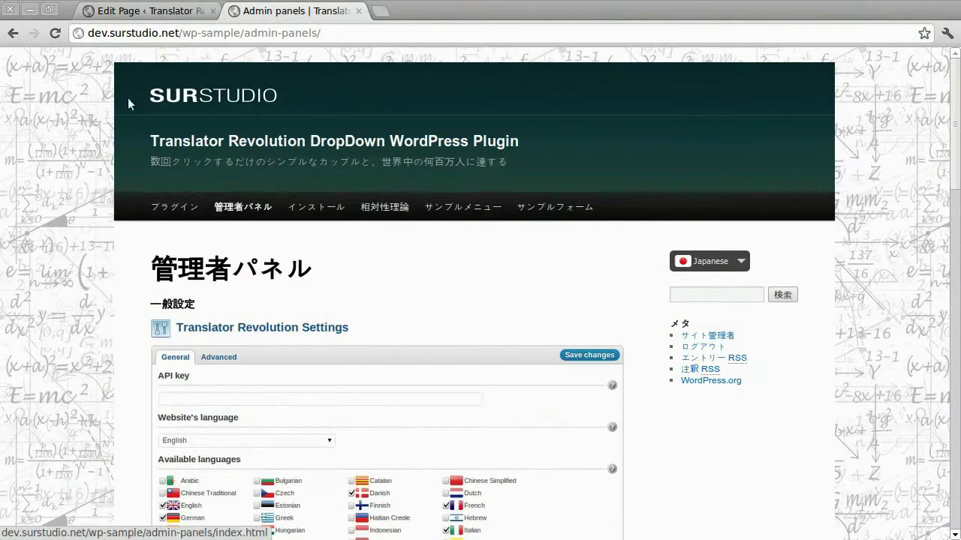
- In the Translator Revolution DropDown settings, hide the translator on the Admin panels page and save the changes
click(146, 11)
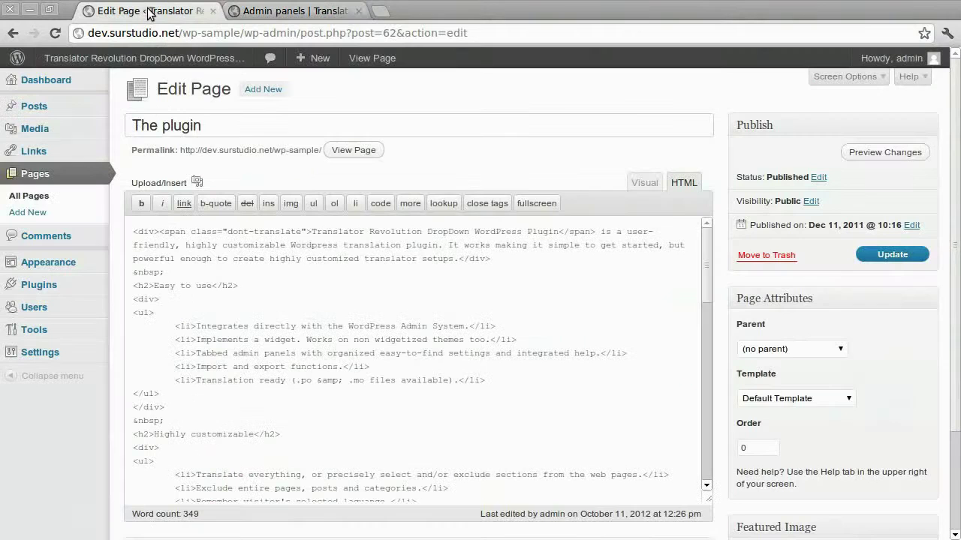
mouse_move(72, 283)
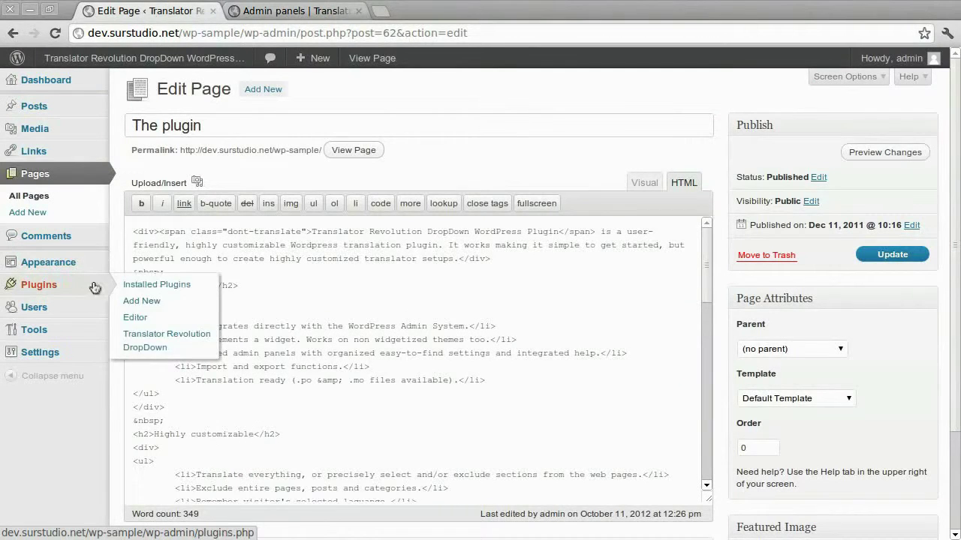
click(144, 343)
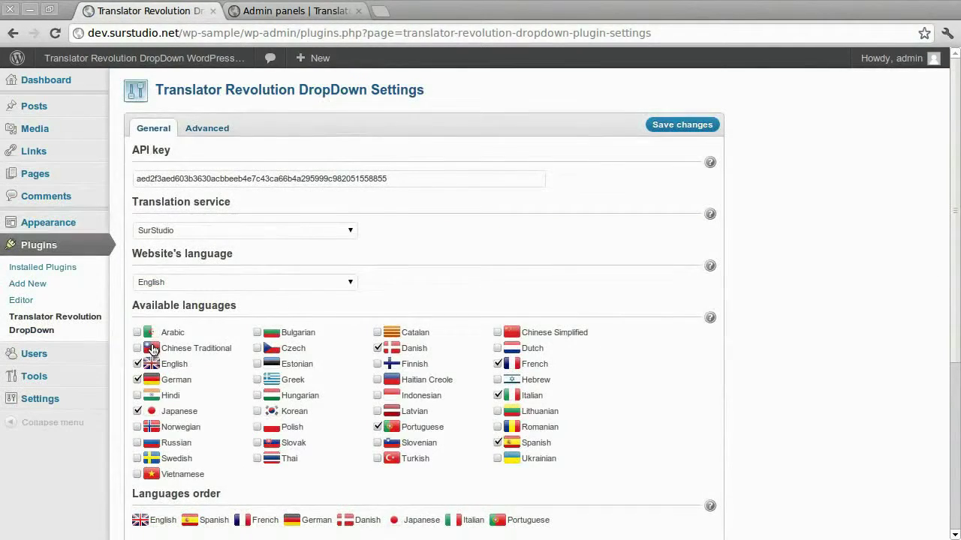
scroll(124, 338, down, 5)
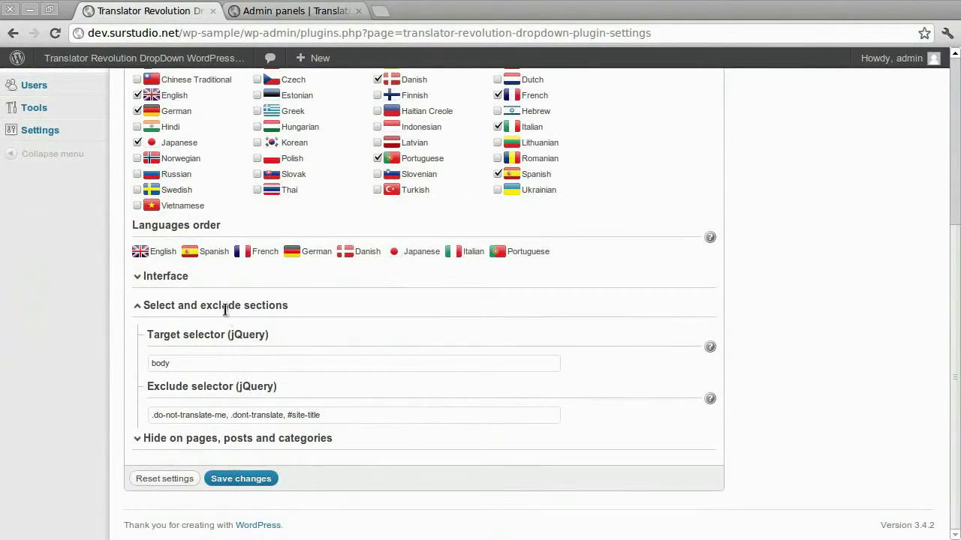
click(225, 306)
click(214, 438)
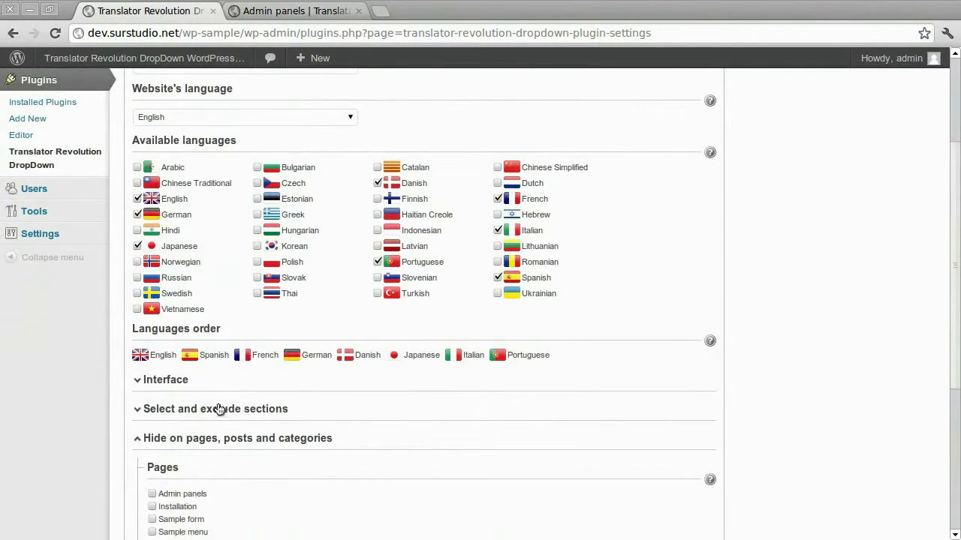
scroll(219, 409, down, 2)
click(199, 416)
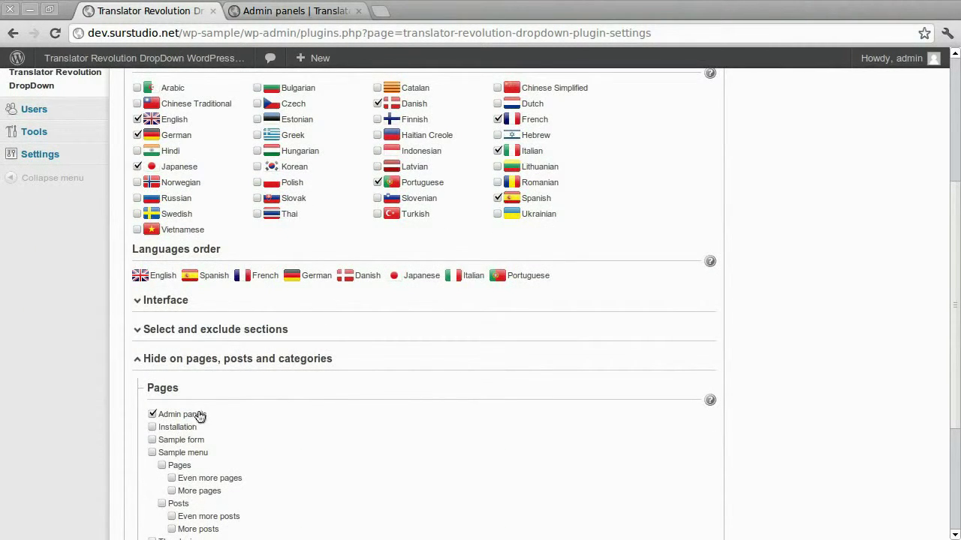
scroll(341, 399, down, 4)
click(253, 478)
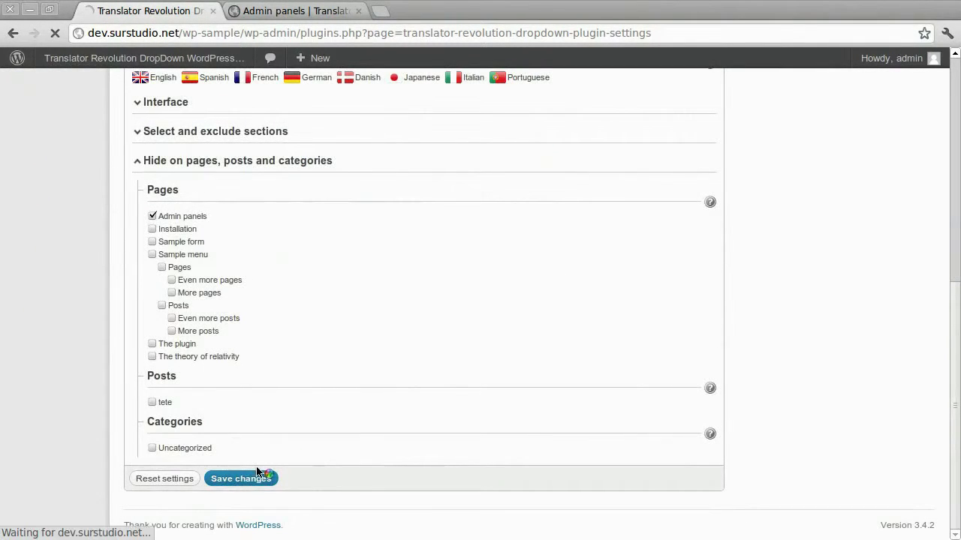
- Reload the public Admin panels page to check the translator's visibility, and view the translated page "The theory of relativity"
click(274, 11)
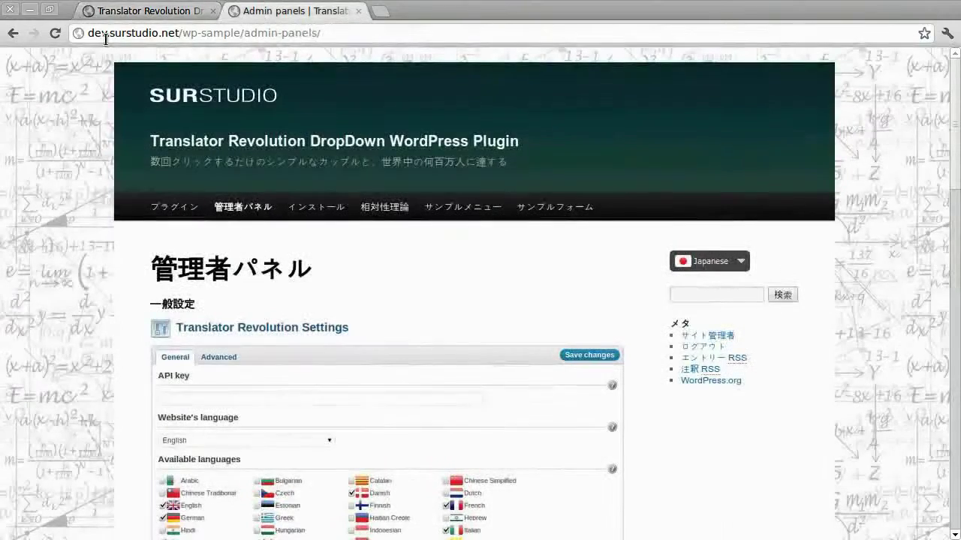
click(56, 34)
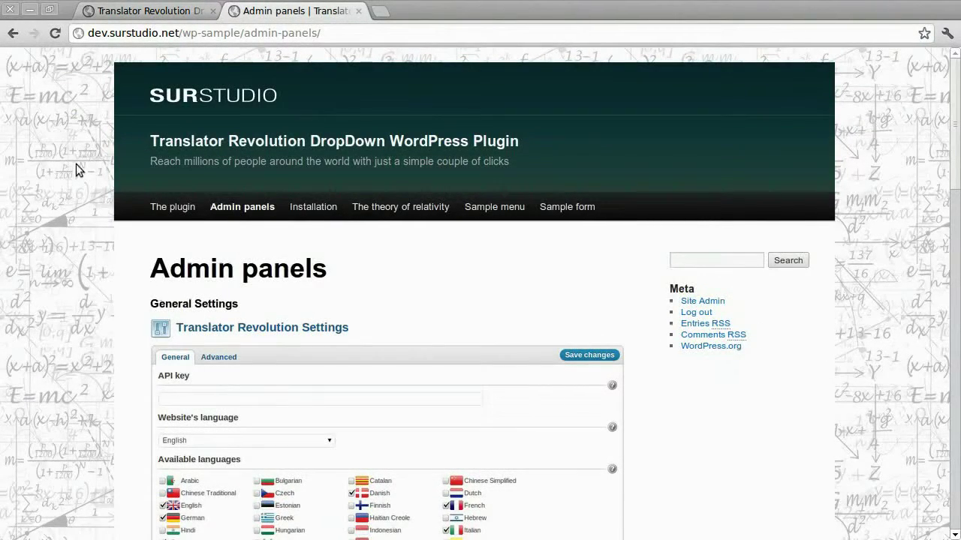
click(392, 210)
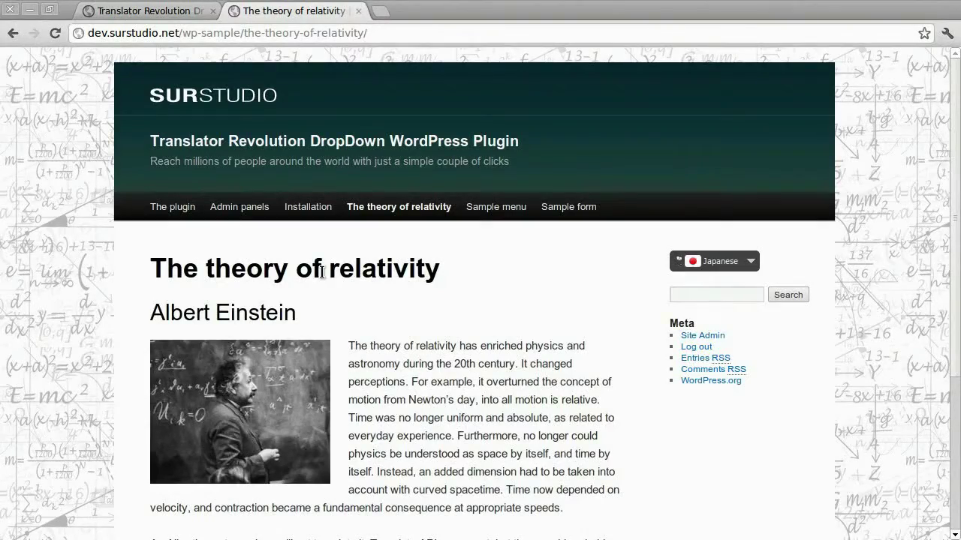
scroll(420, 274, down, 5)
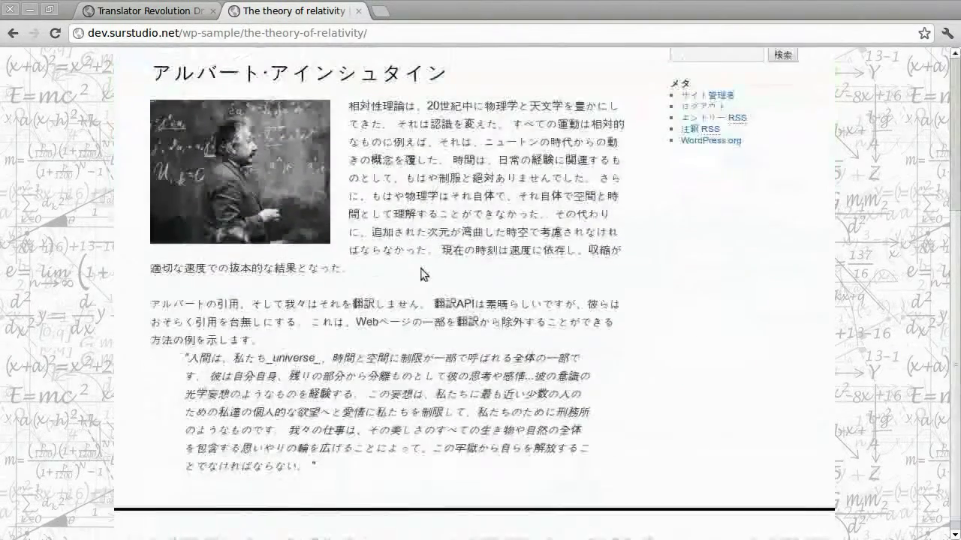
scroll(421, 268, up, 5)
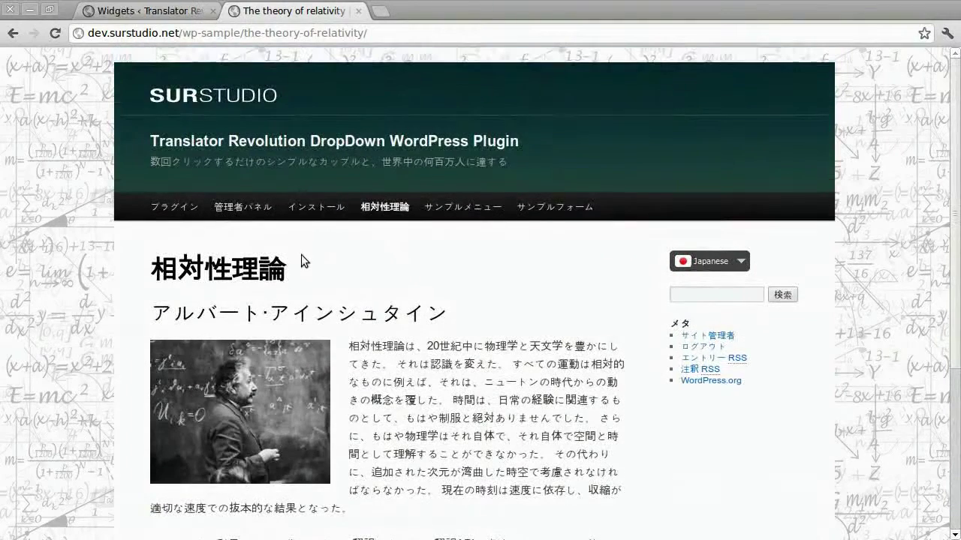
- Move the Translator Revolution DropDown widget below Meta in the Primary Widget Area and reload the public page
click(180, 13)
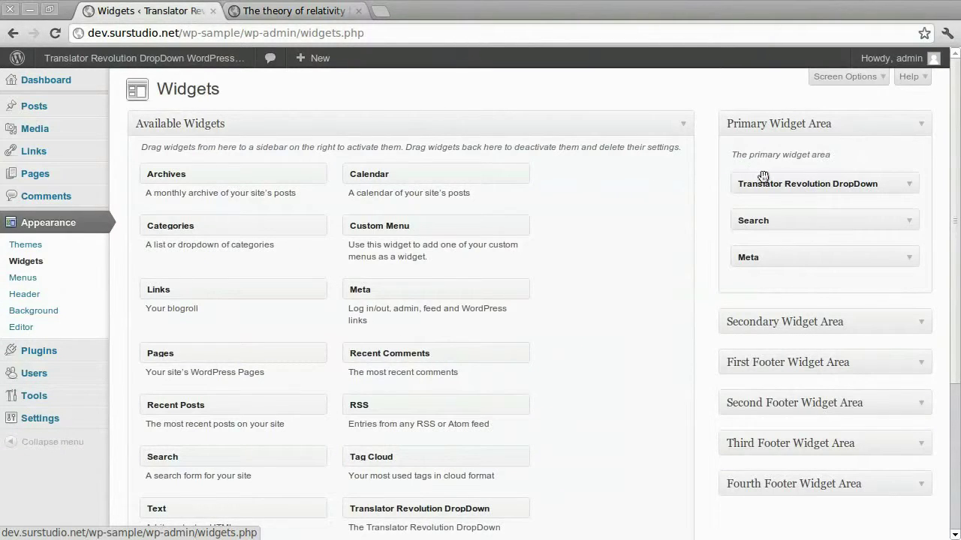
drag(762, 177, 766, 253)
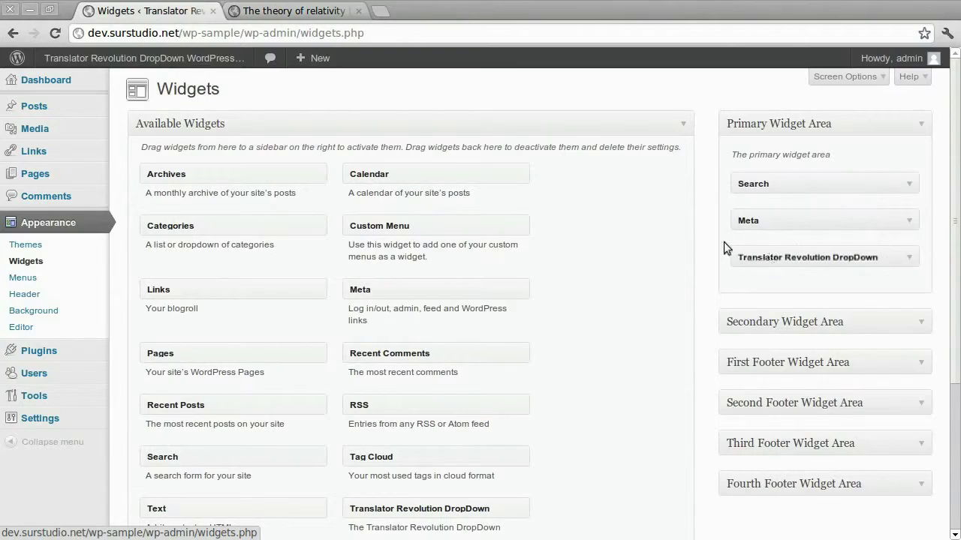
click(279, 12)
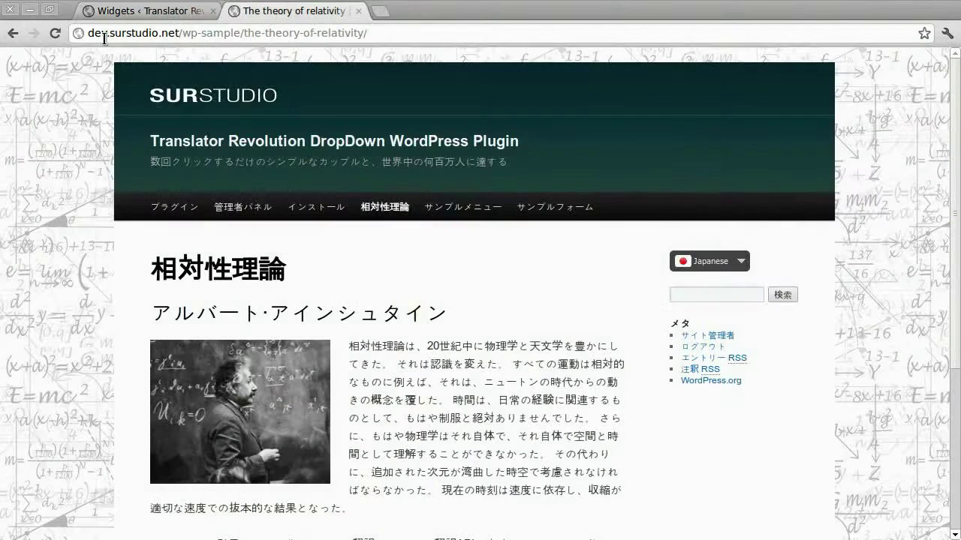
click(55, 33)
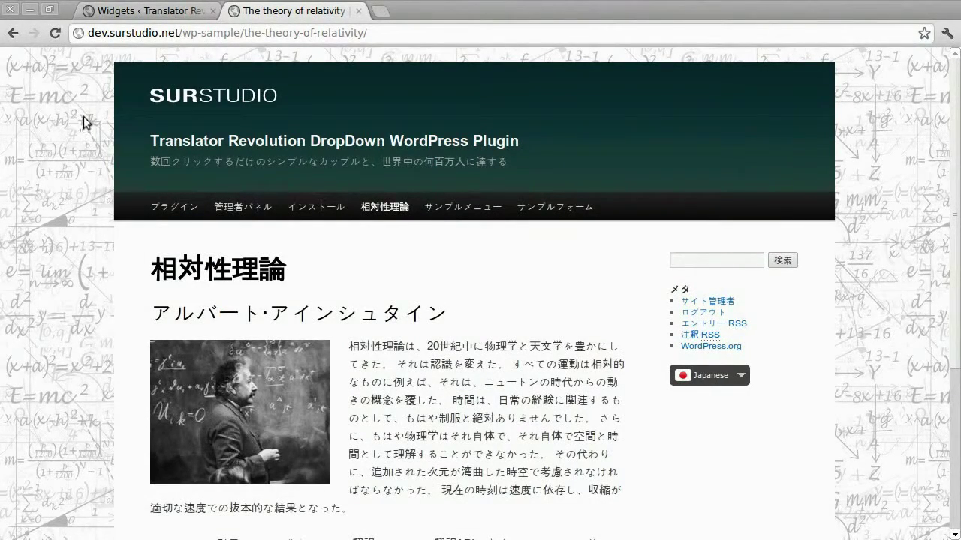
- In the plugin settings, enable Hindi, Norwegian, Russian and Swedish as available languages and disable English
click(142, 10)
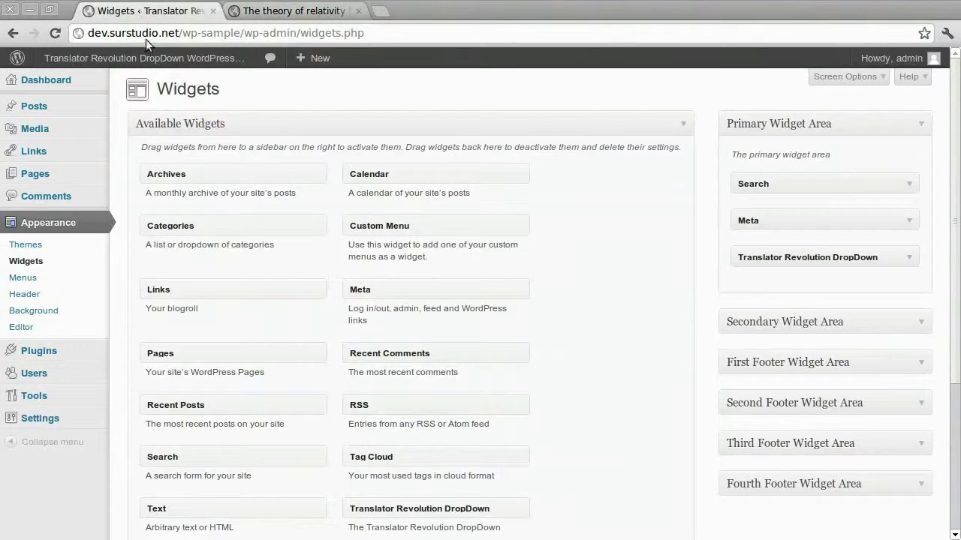
mouse_move(109, 359)
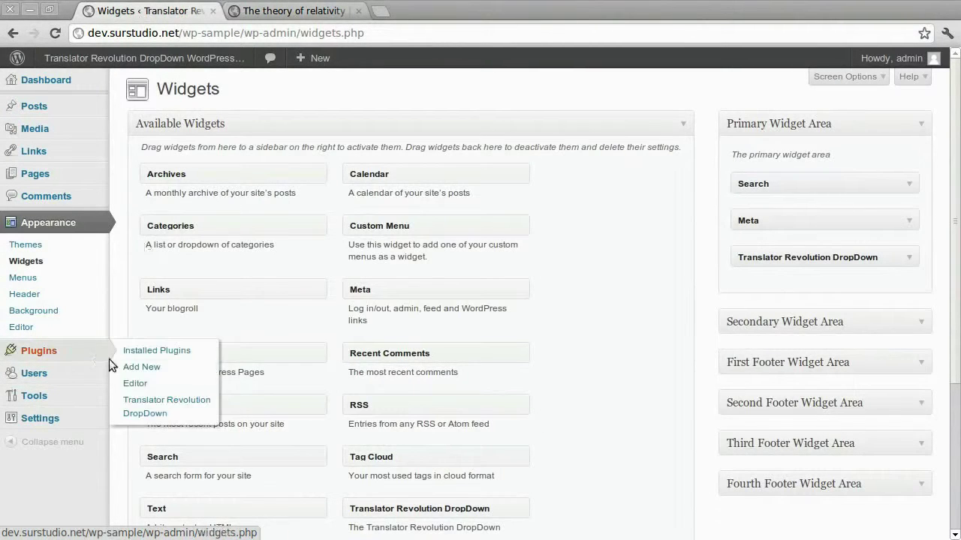
click(150, 409)
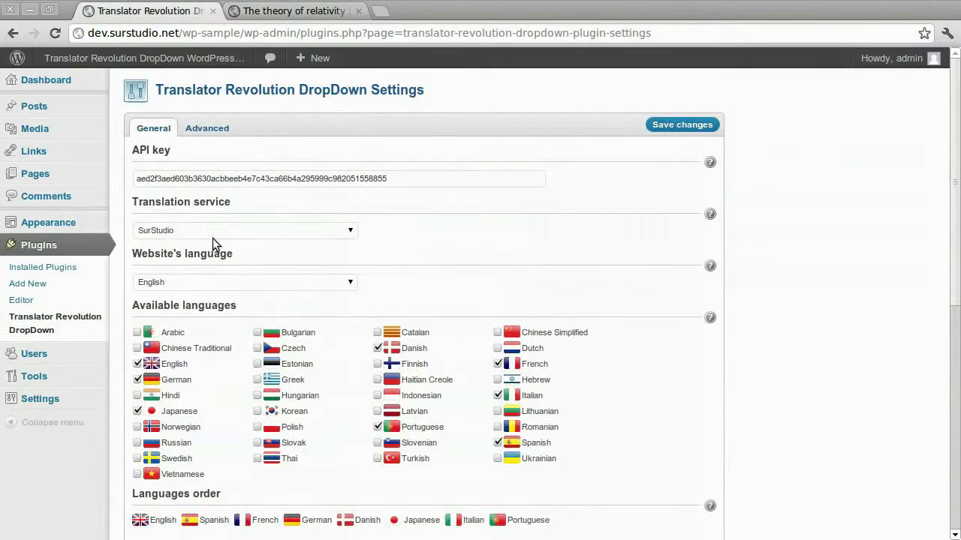
scroll(212, 244, down, 2)
click(171, 318)
click(178, 349)
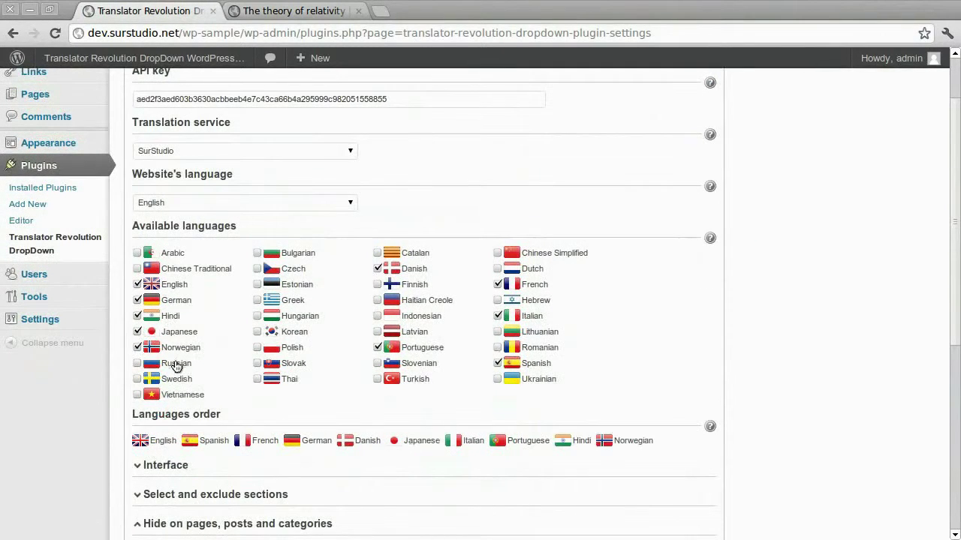
click(177, 365)
click(178, 381)
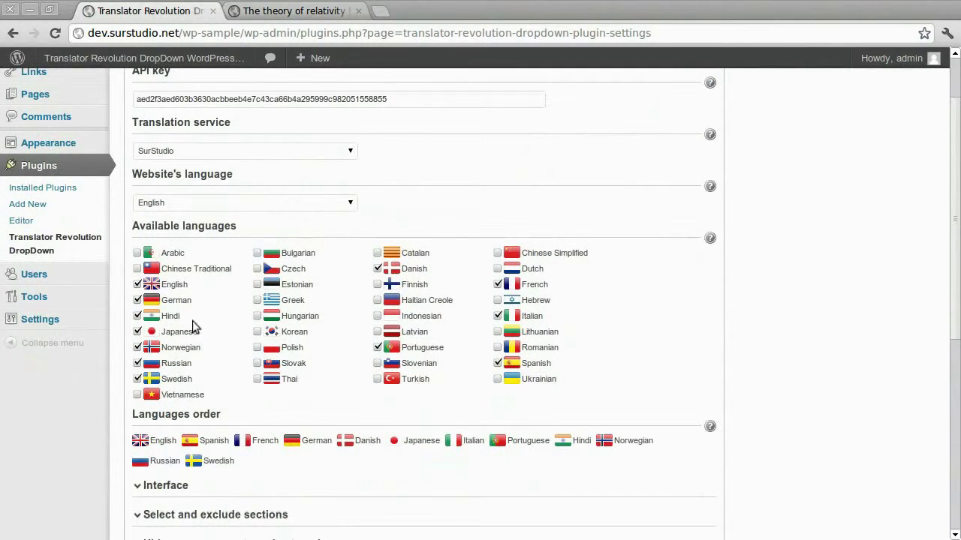
click(177, 285)
- On the public theory of relativity page, switch the translation to English and back to Japanese
click(286, 11)
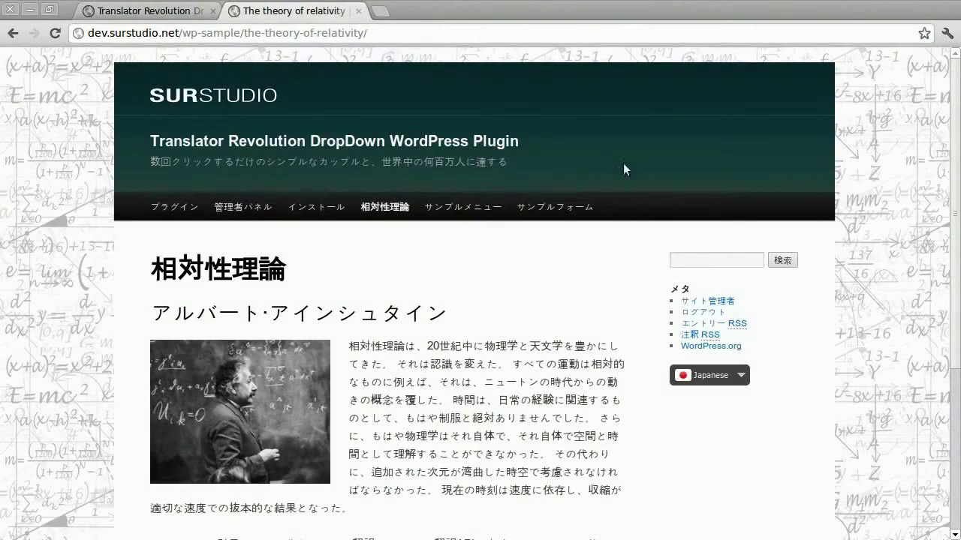
click(709, 375)
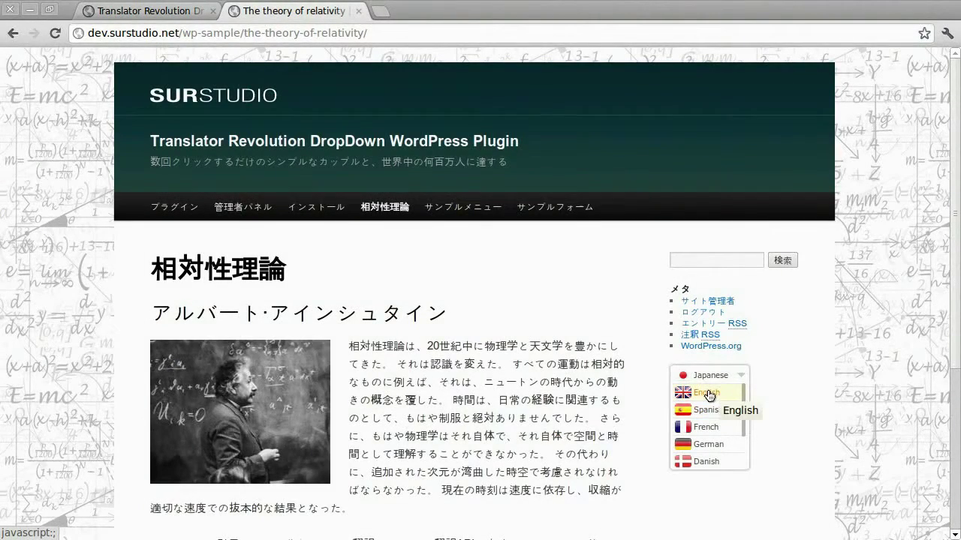
click(710, 394)
click(705, 377)
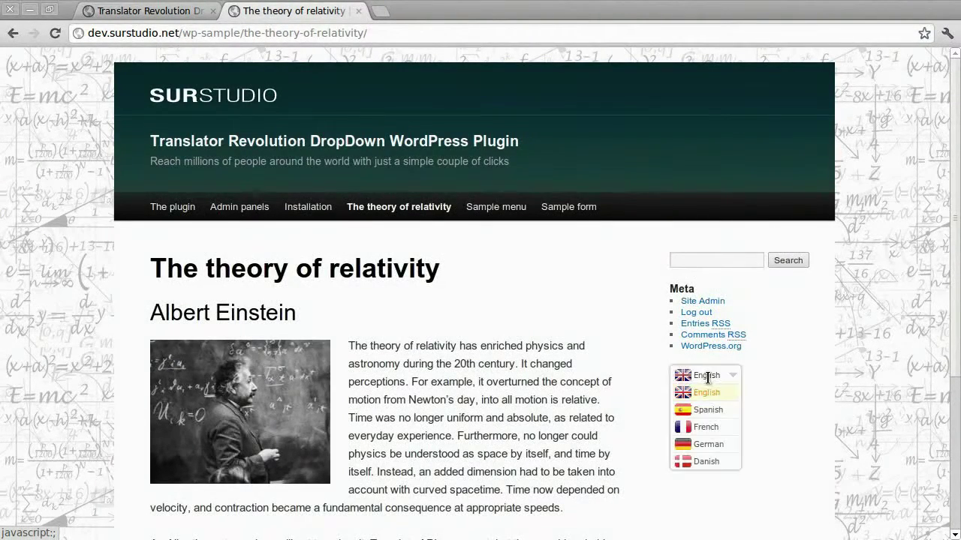
scroll(701, 418, down, 1)
click(706, 454)
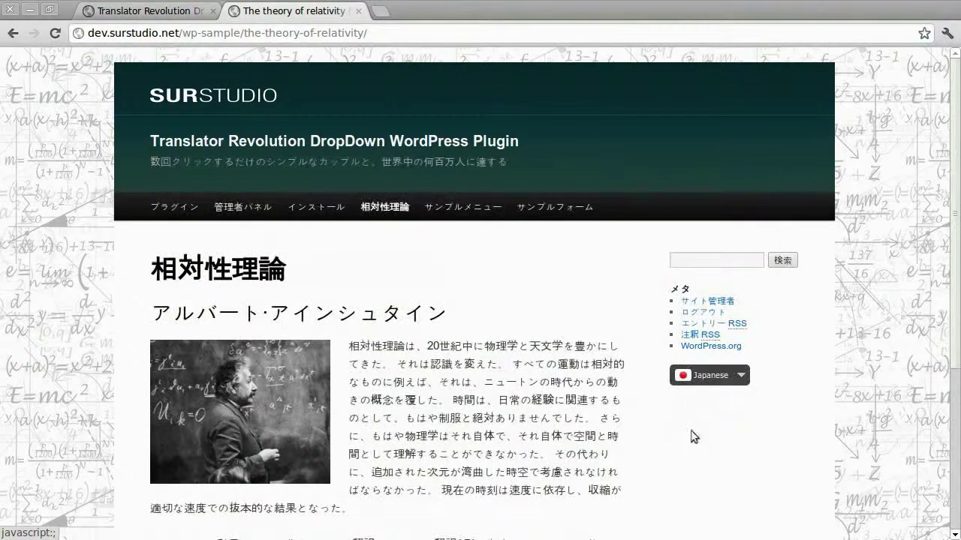
- Enable Hungarian, Estonian, Greek and Korean in the plugin settings, and reorder the languages with Spanish after Hungarian and Danish before German
click(139, 13)
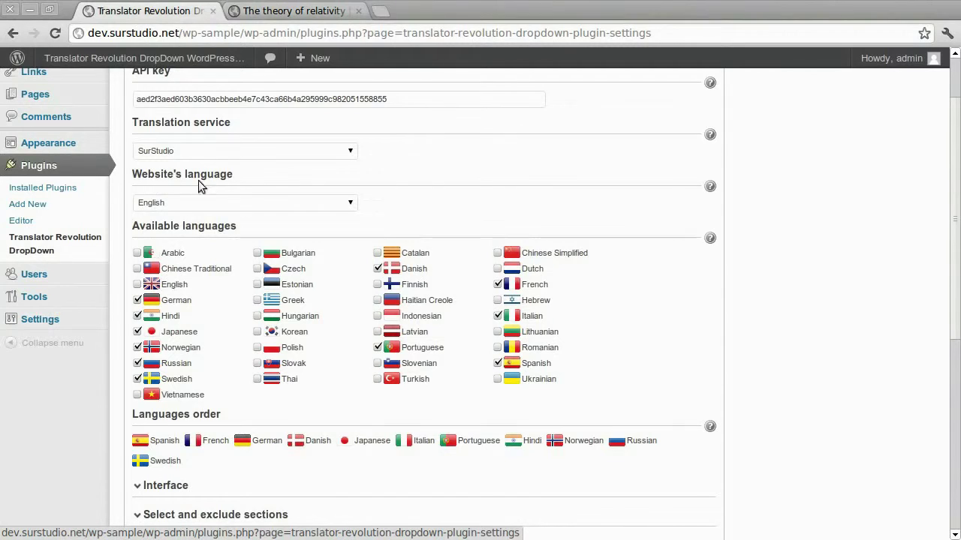
click(277, 316)
click(279, 284)
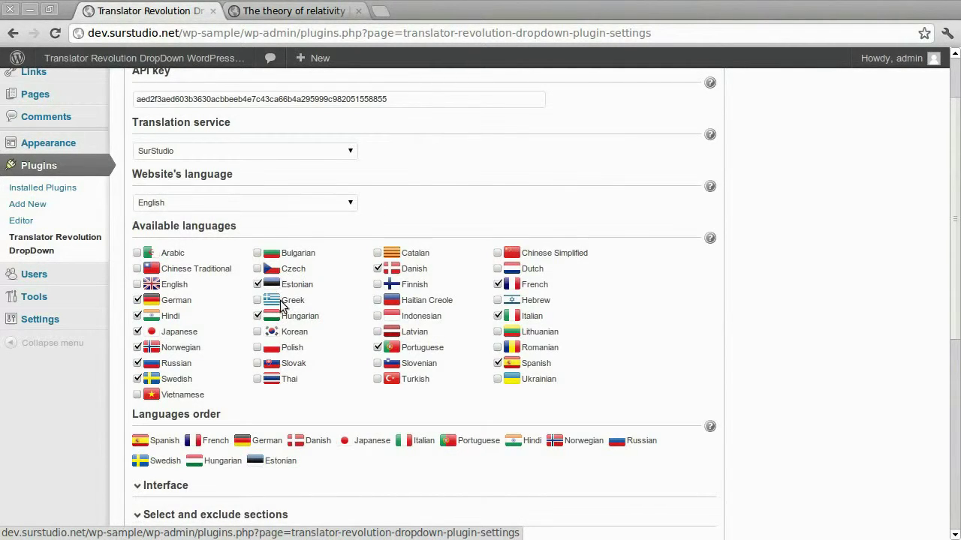
click(289, 304)
click(295, 333)
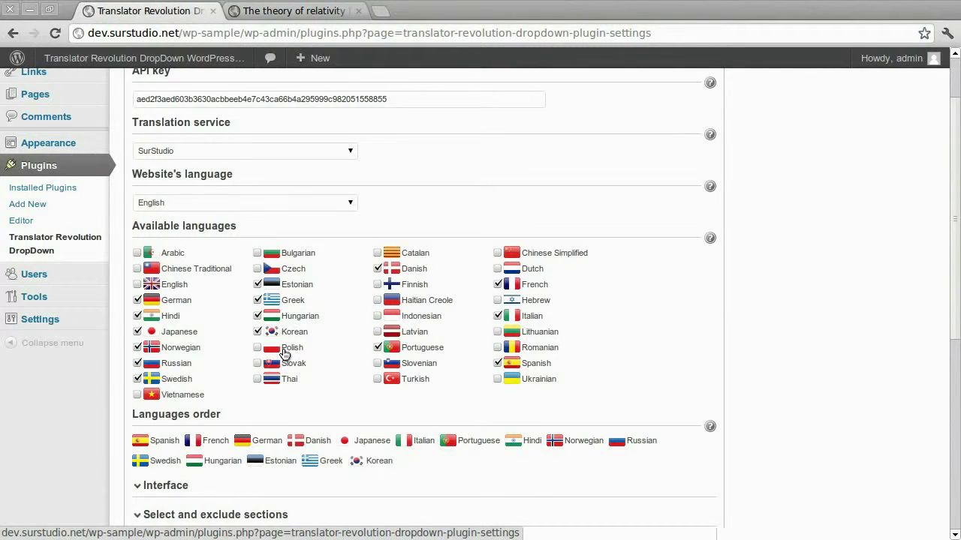
scroll(285, 353, down, 2)
drag(157, 361, 244, 360)
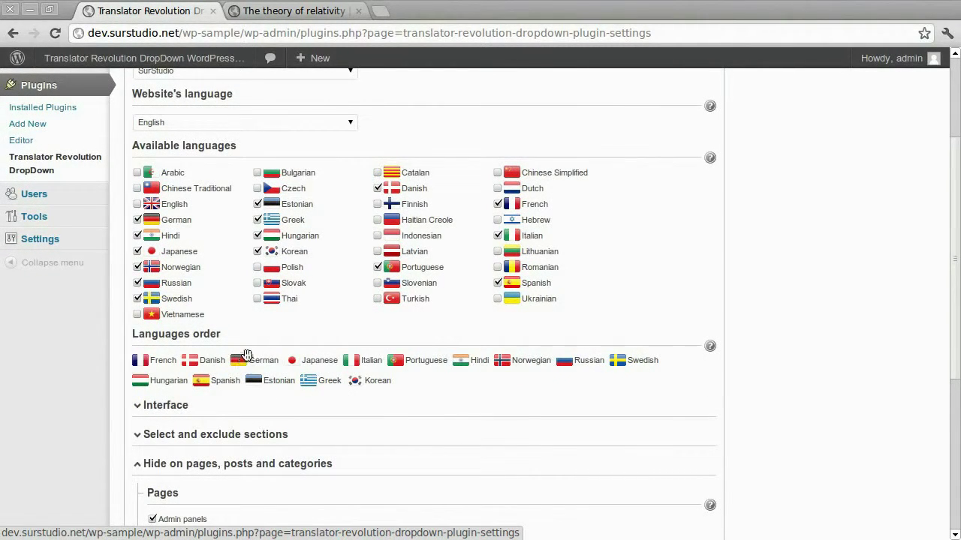
- In the Interface settings, set languages quantity to 10, scroll bar width to 3 pixels and scroll bar opacity to 20%, and save the changes
click(240, 465)
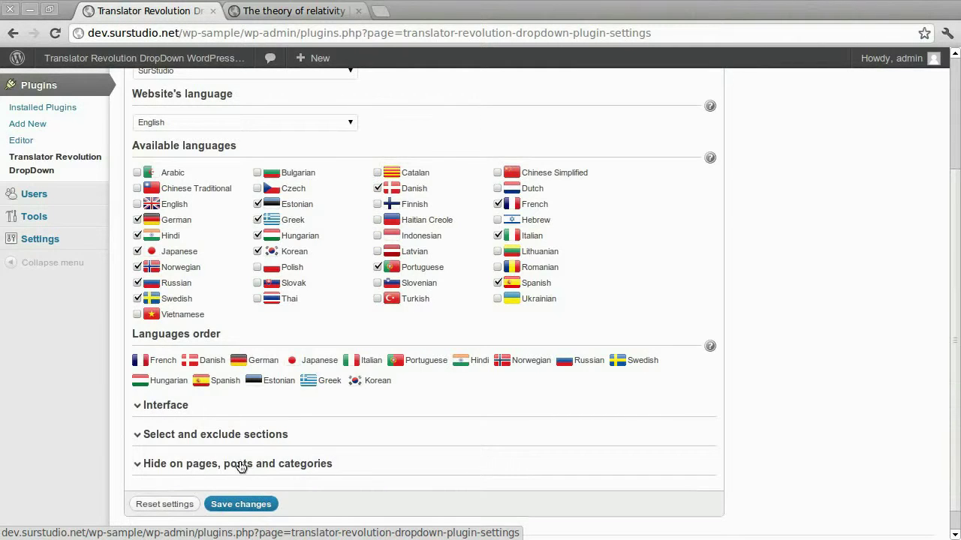
click(177, 405)
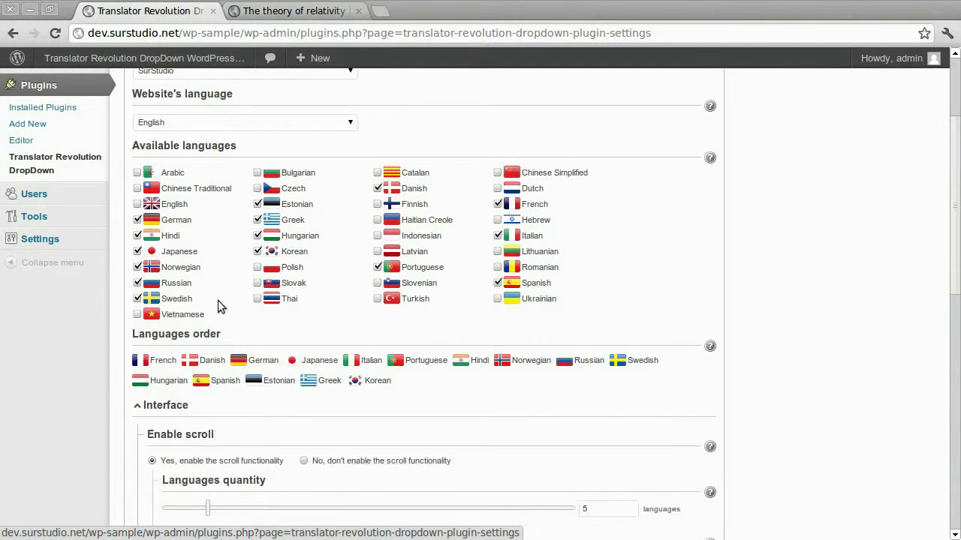
scroll(225, 307, down, 1)
scroll(226, 308, down, 4)
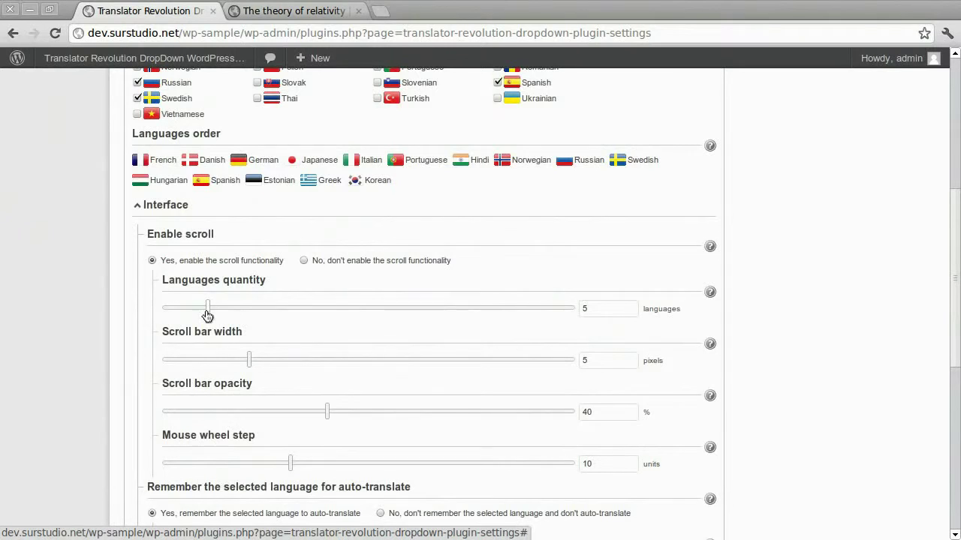
drag(207, 309, 264, 322)
drag(250, 365, 209, 368)
drag(328, 415, 241, 412)
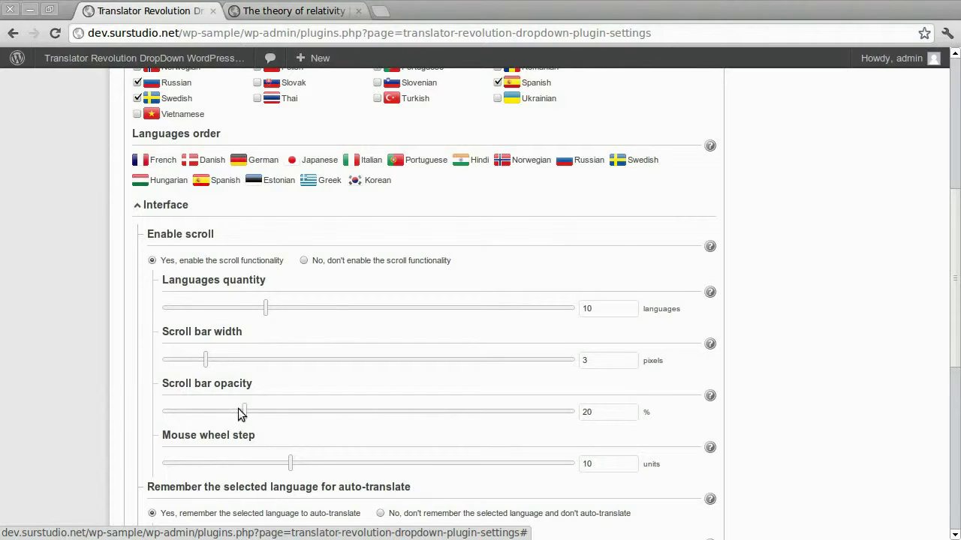
scroll(211, 360, down, 4)
scroll(215, 366, down, 2)
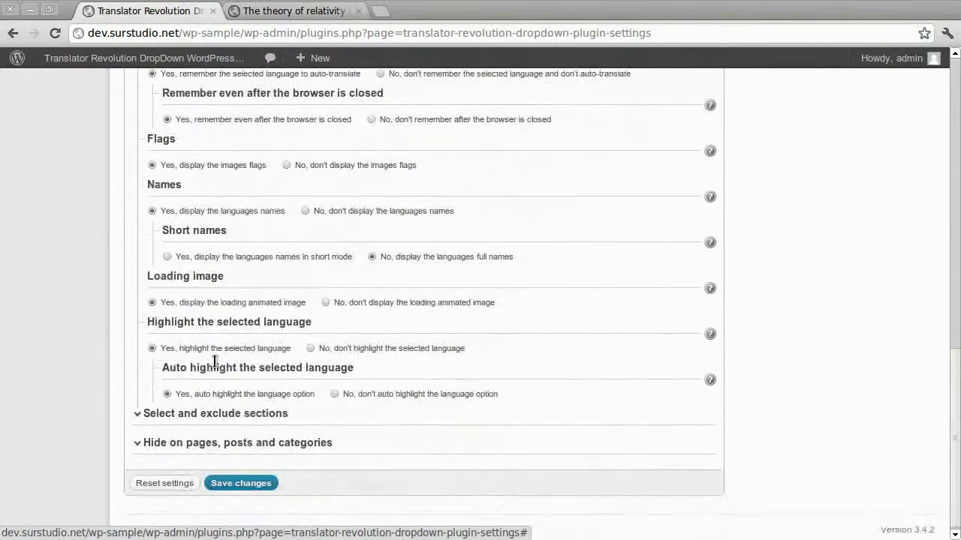
click(258, 481)
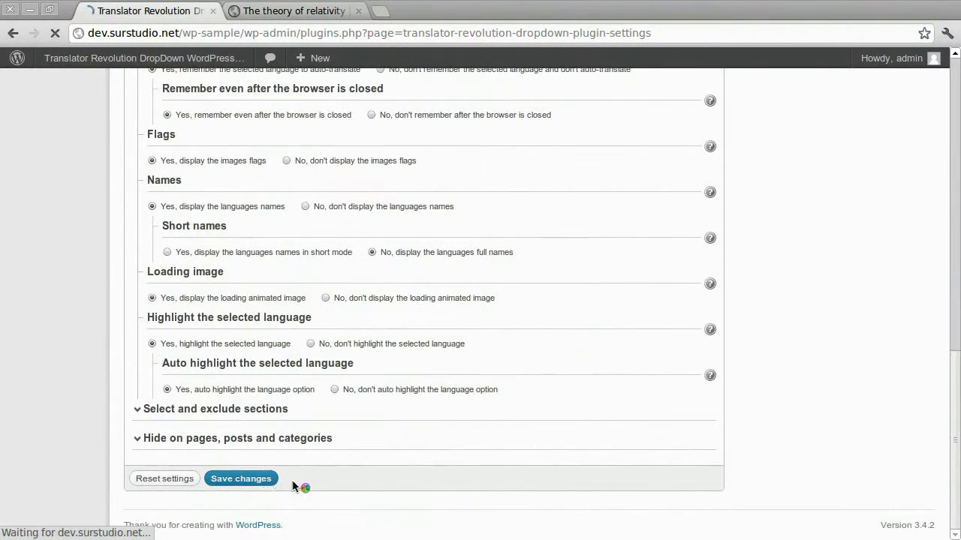